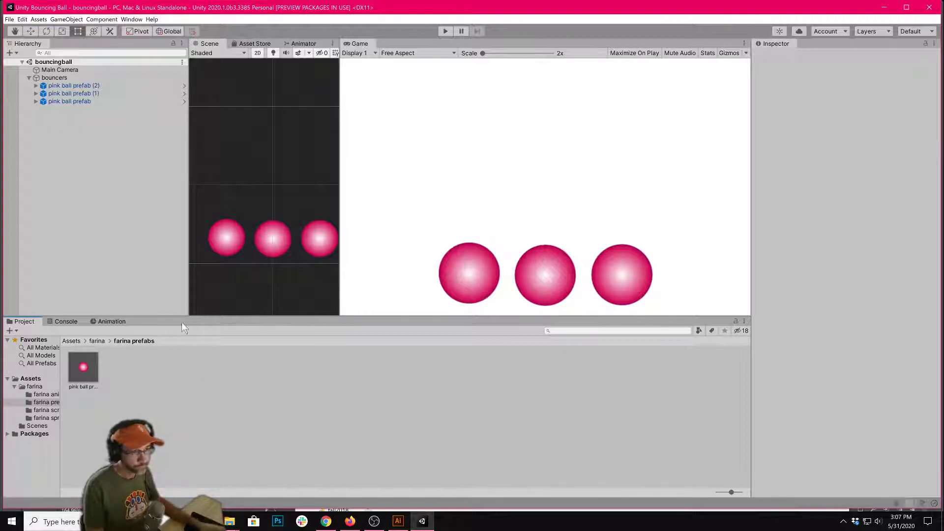
# Step: Open Window > Package Manager, reposition it, and search the project's packages for 'recorder'
pyautogui.click(128, 20)
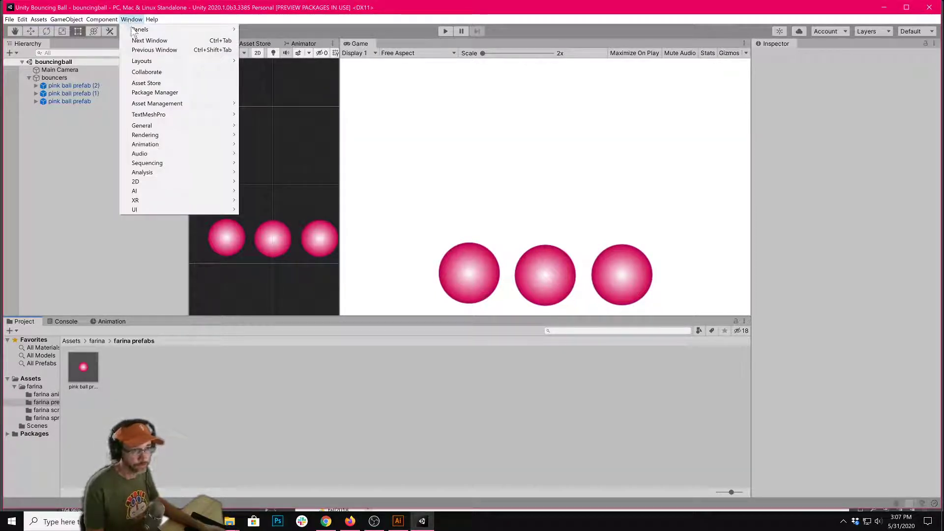
pyautogui.moveTo(154, 126)
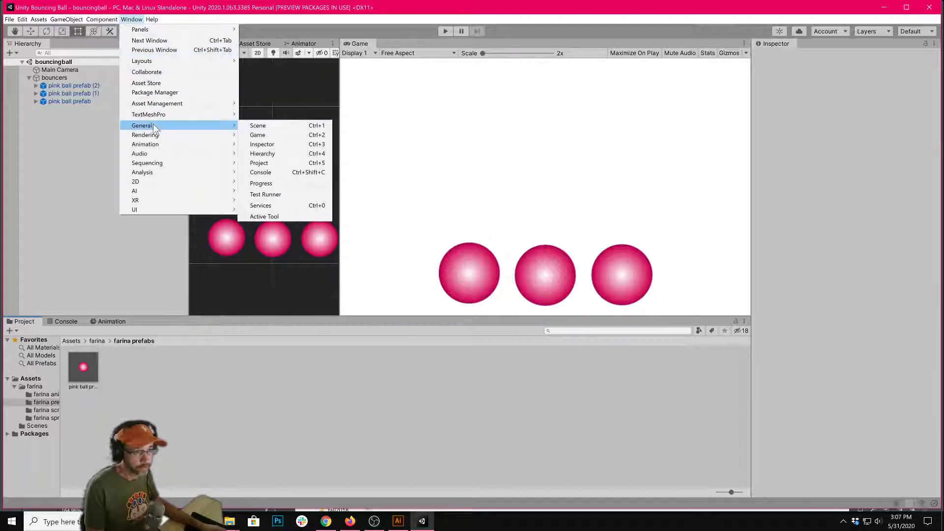
pyautogui.click(156, 94)
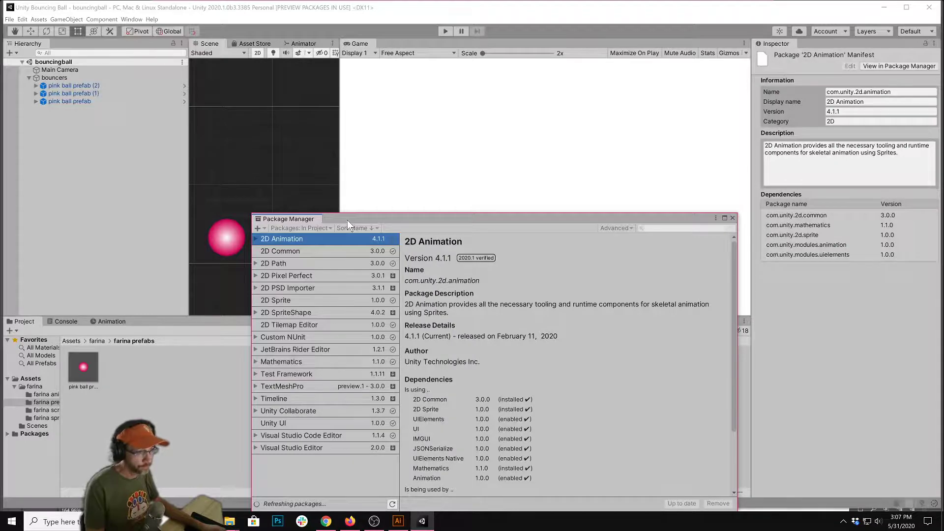
pyautogui.moveTo(347, 220); pyautogui.dragTo(307, 117)
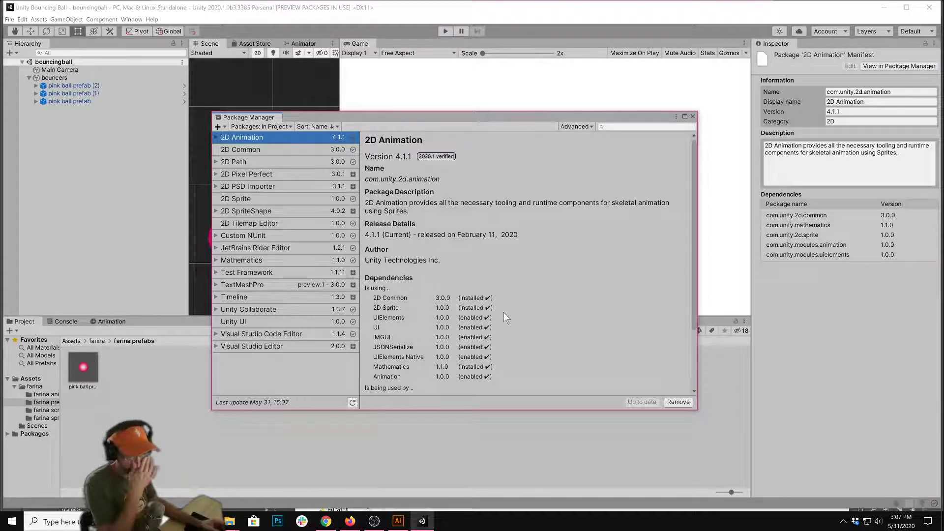
pyautogui.click(639, 127)
pyautogui.write('rec')
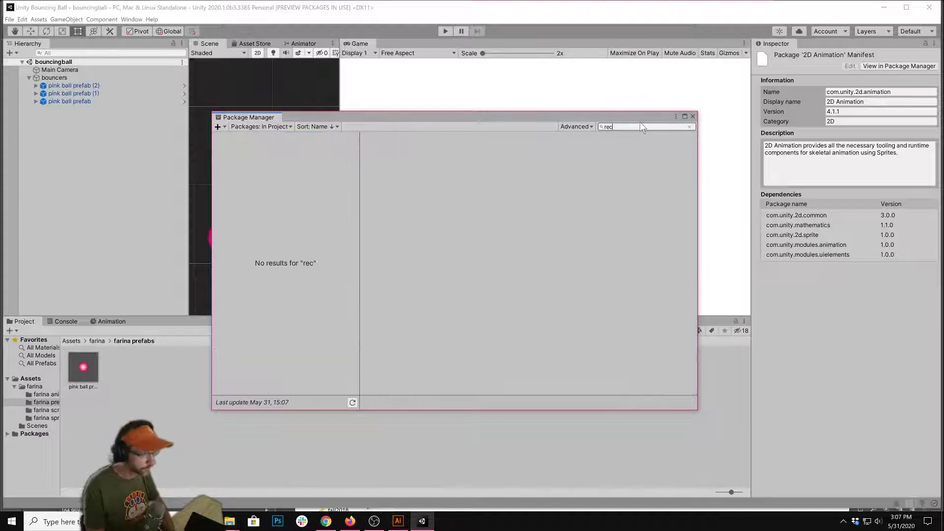
pyautogui.write('order')
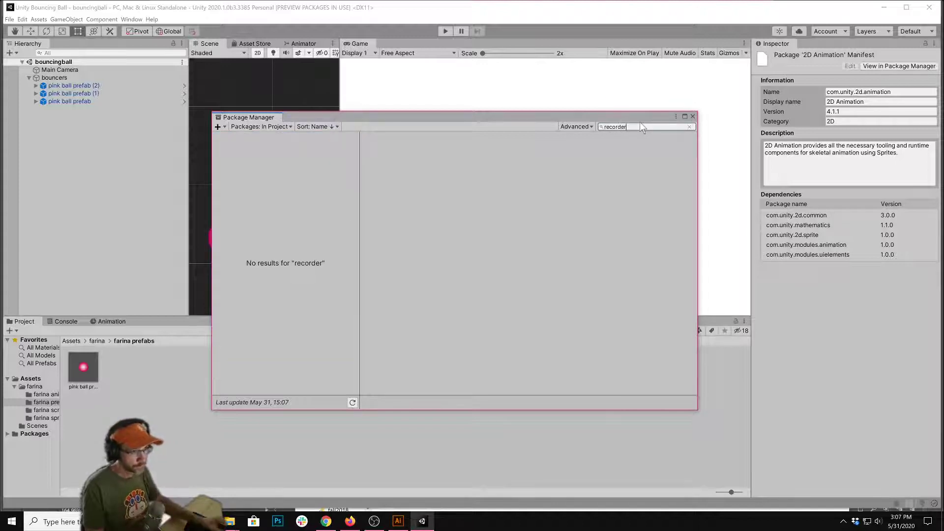
# Step: Switch the package list to All and select Unity Recorder 2.2.0-preview.4 for installation
pyautogui.click(261, 126)
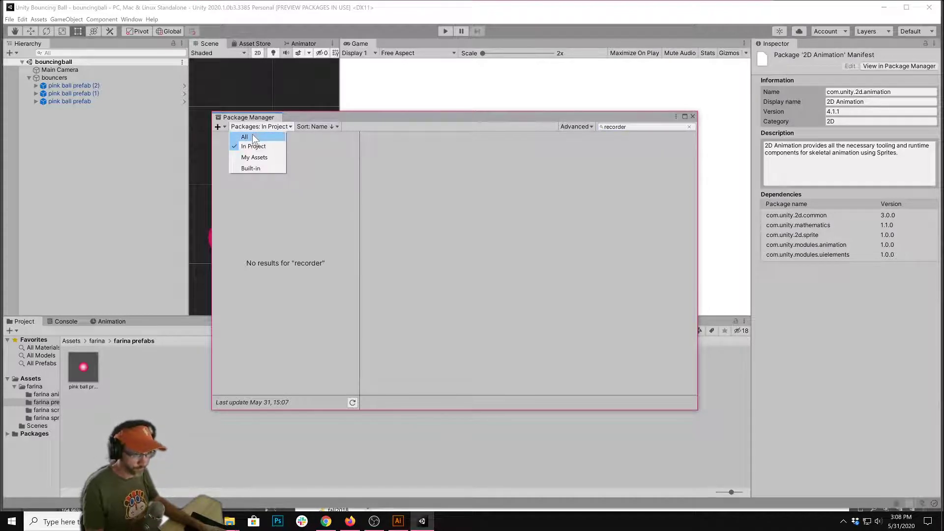
pyautogui.click(253, 138)
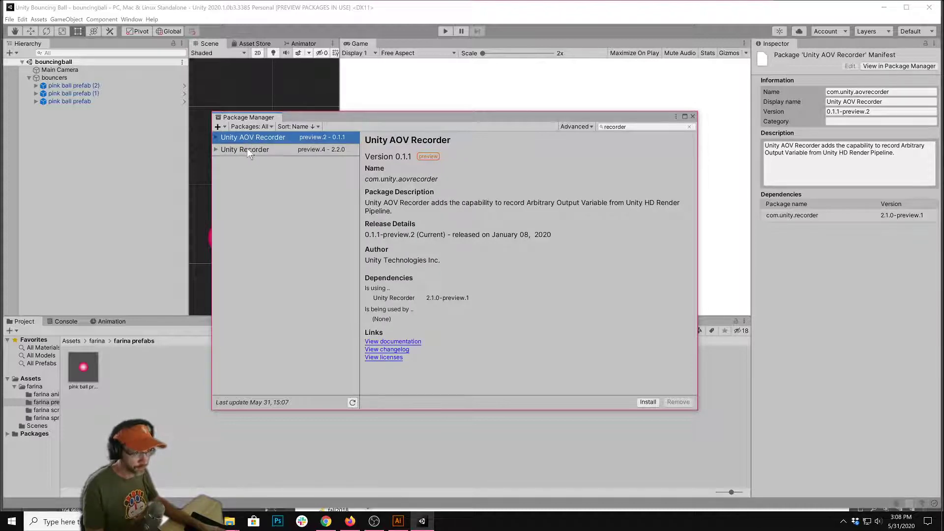
pyautogui.click(247, 149)
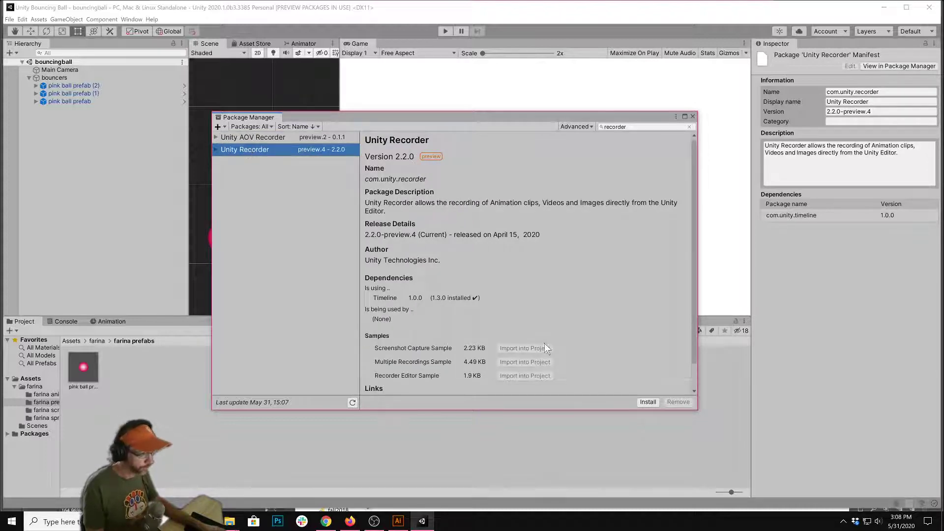
pyautogui.scroll(-1, 567, 336)
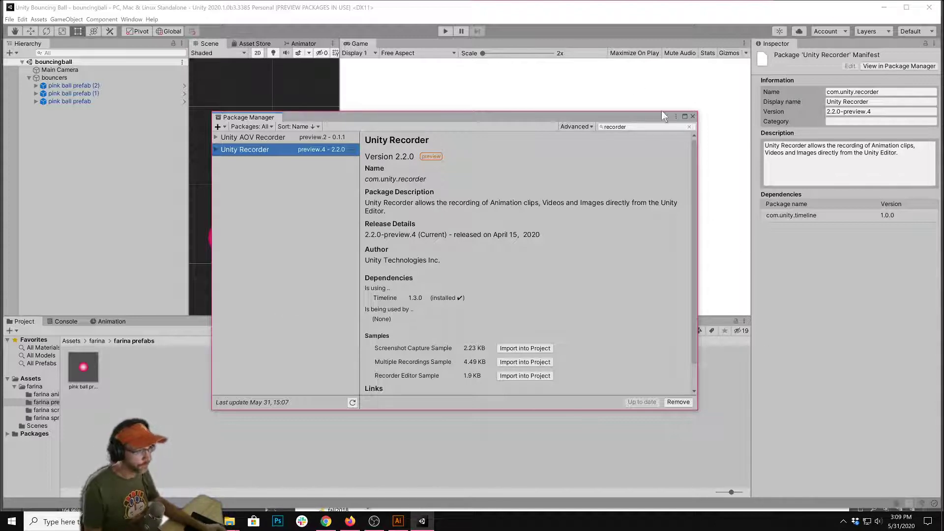
# Step: Find Unity Recorder under Packages in the Project panel, then collapse Packages and select Assets > farina
pyautogui.click(737, 245)
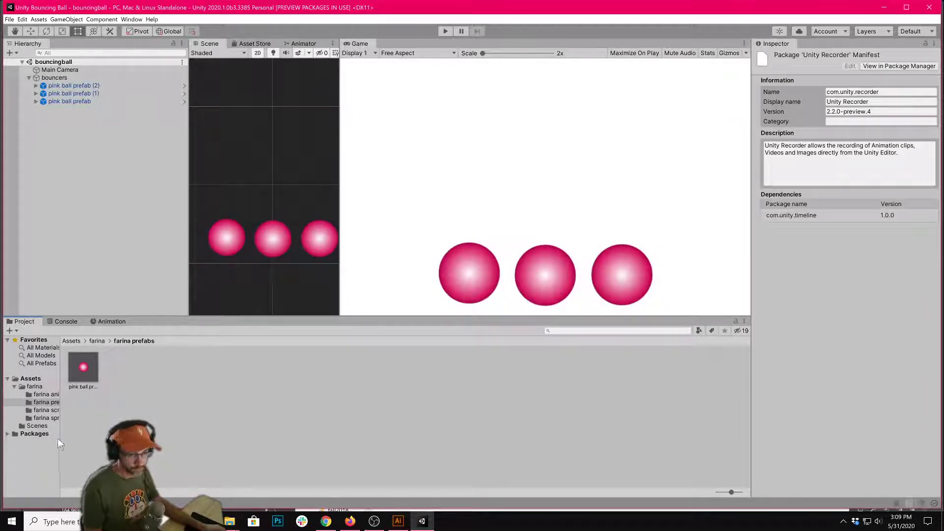
pyautogui.click(8, 434)
pyautogui.scroll(-3, 6, 433)
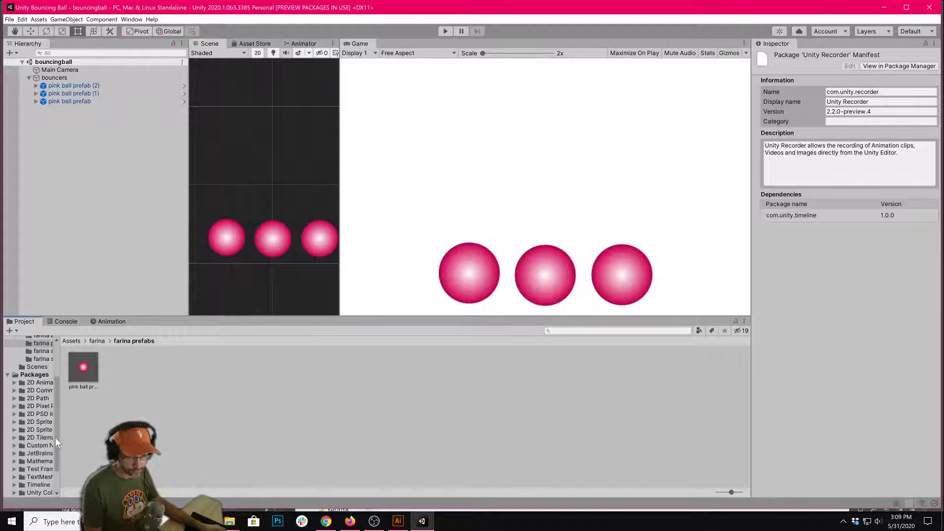
pyautogui.moveTo(58, 436); pyautogui.dragTo(124, 436)
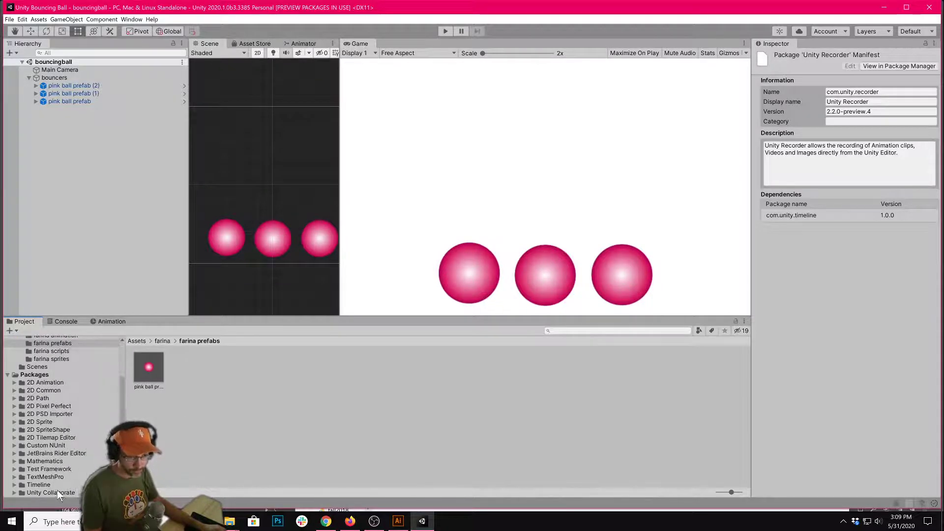
pyautogui.scroll(-2, 59, 491)
pyautogui.click(48, 468)
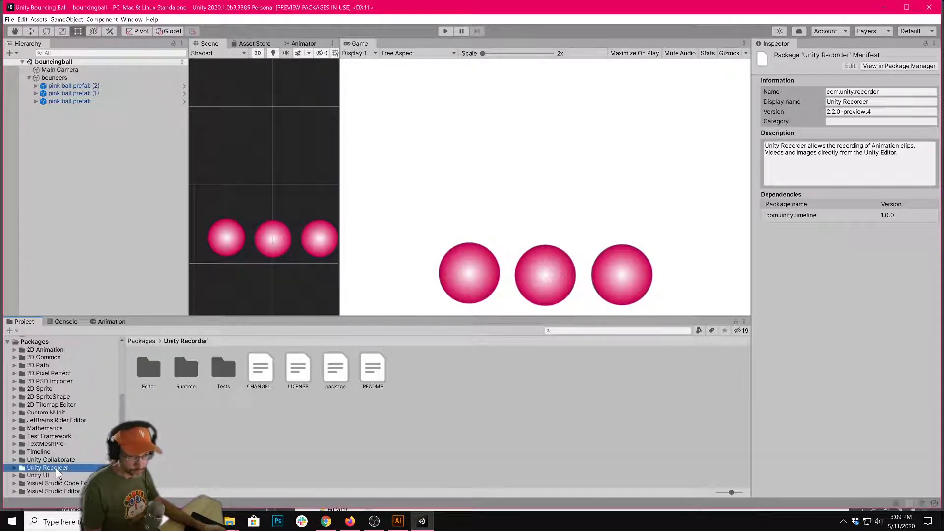
pyautogui.scroll(5, 110, 432)
pyautogui.click(7, 433)
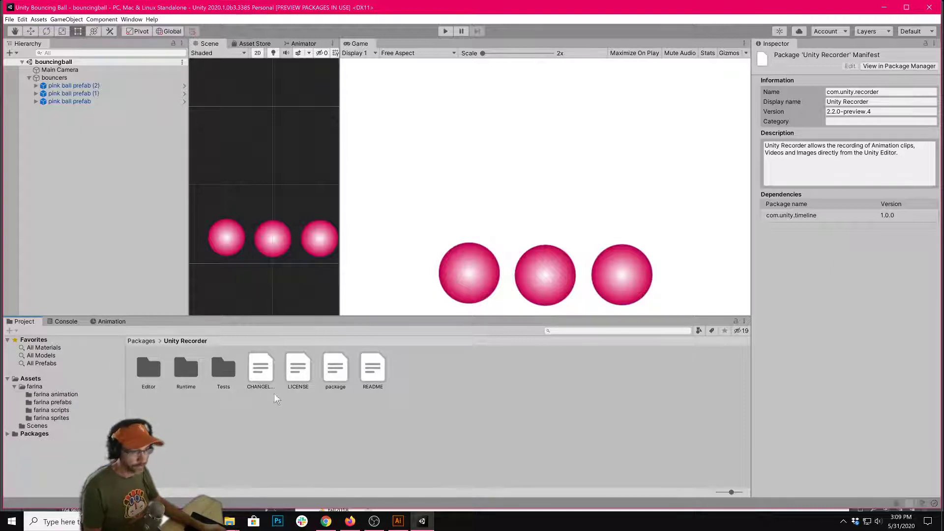
pyautogui.click(82, 388)
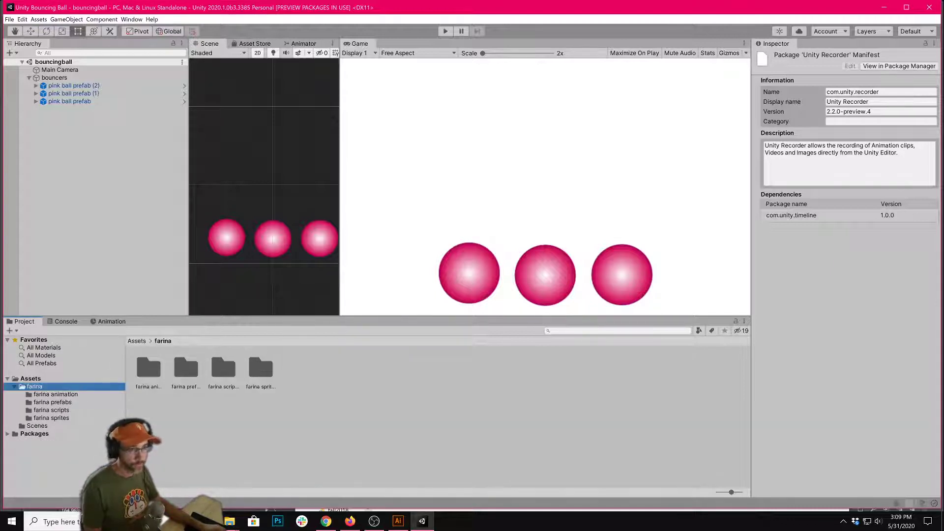
# Step: Open Window > General > Recorder > Recorder Window and dock it beside the Project panel
pyautogui.click(131, 20)
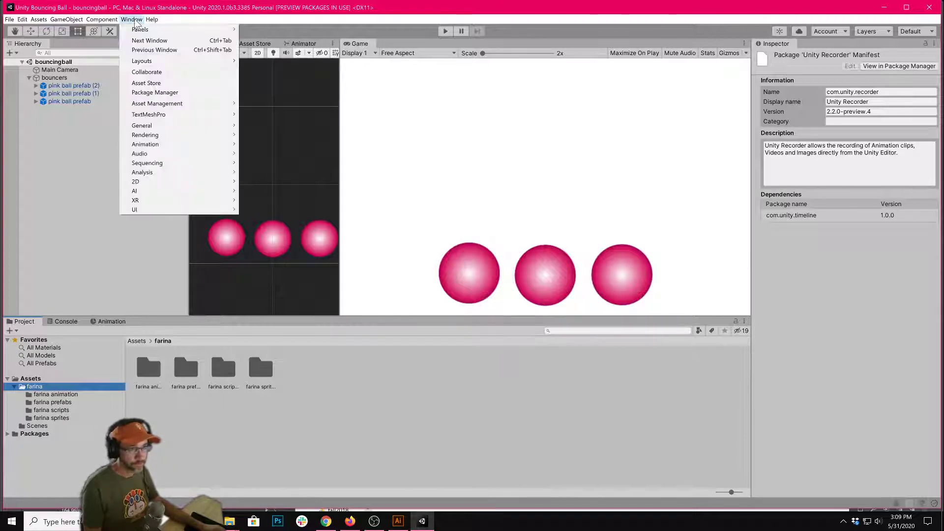
pyautogui.moveTo(154, 129)
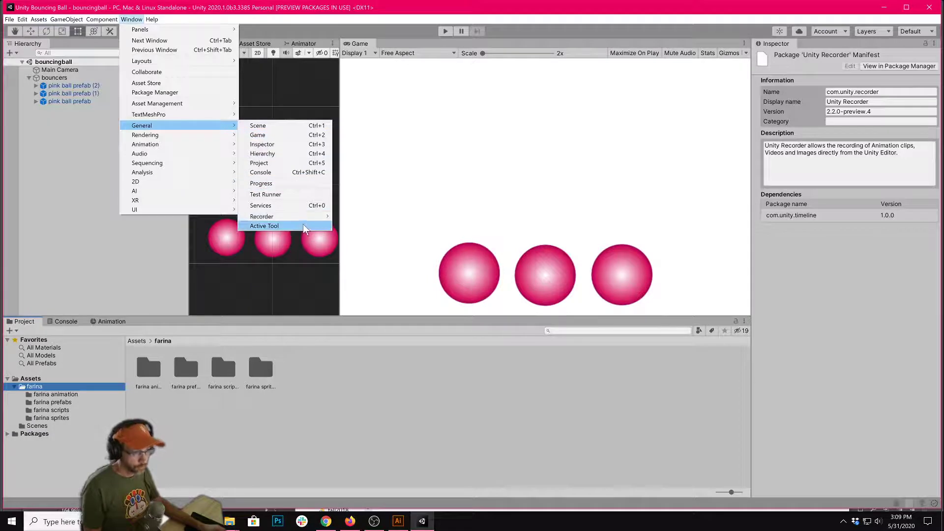
pyautogui.moveTo(328, 219)
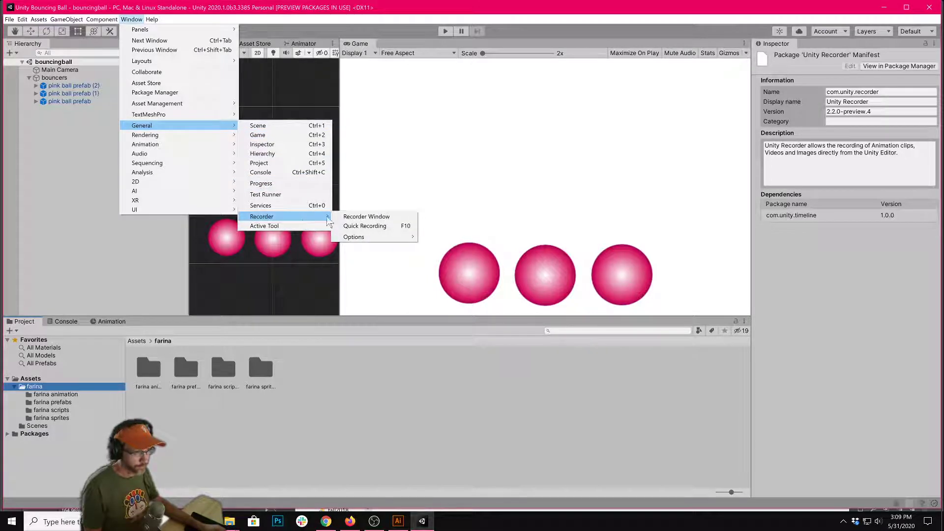
pyautogui.click(366, 221)
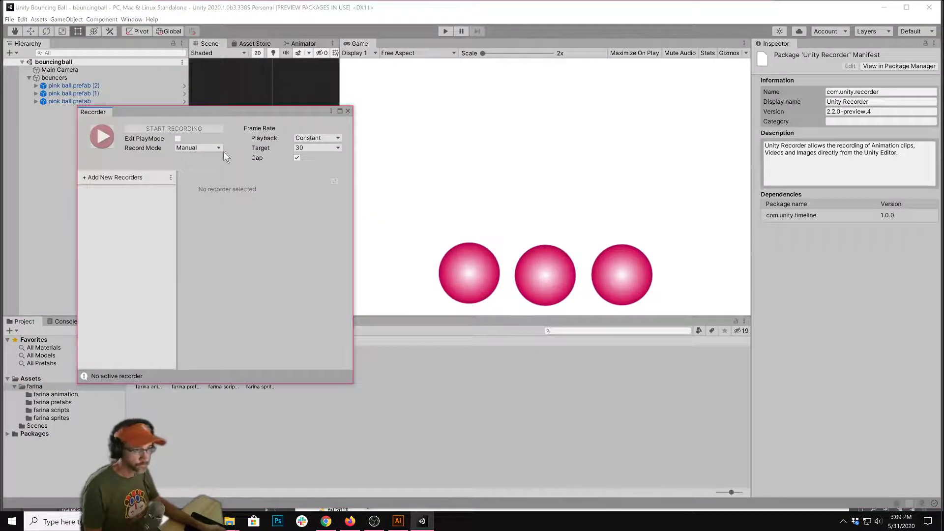
pyautogui.moveTo(194, 118); pyautogui.dragTo(489, 164)
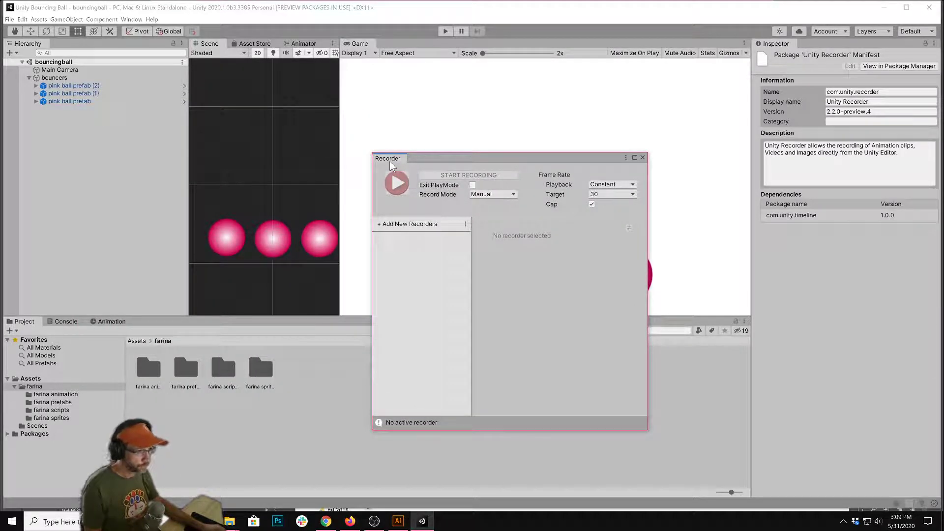
pyautogui.moveTo(388, 159); pyautogui.dragTo(678, 447)
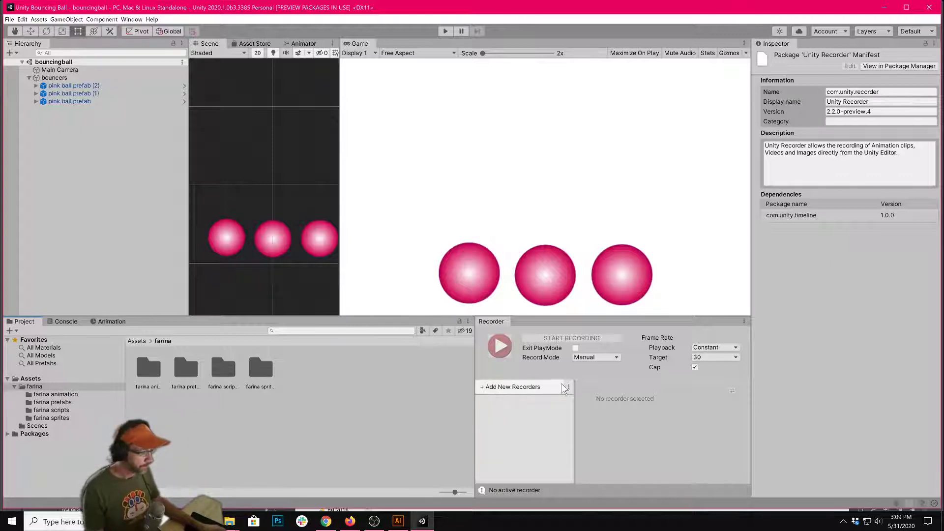
# Step: Add a Movie recorder and change the target frame rate from 30 to Film (24)
pyautogui.click(540, 388)
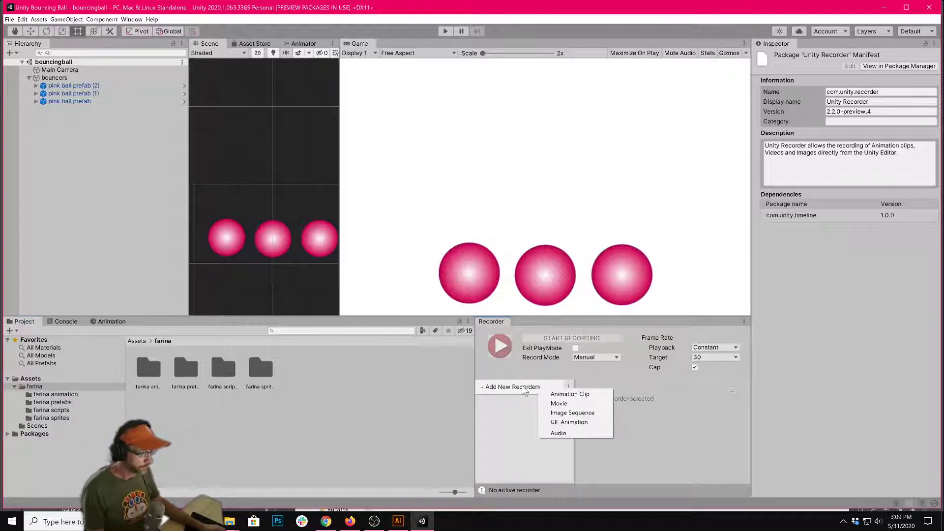
pyautogui.click(567, 407)
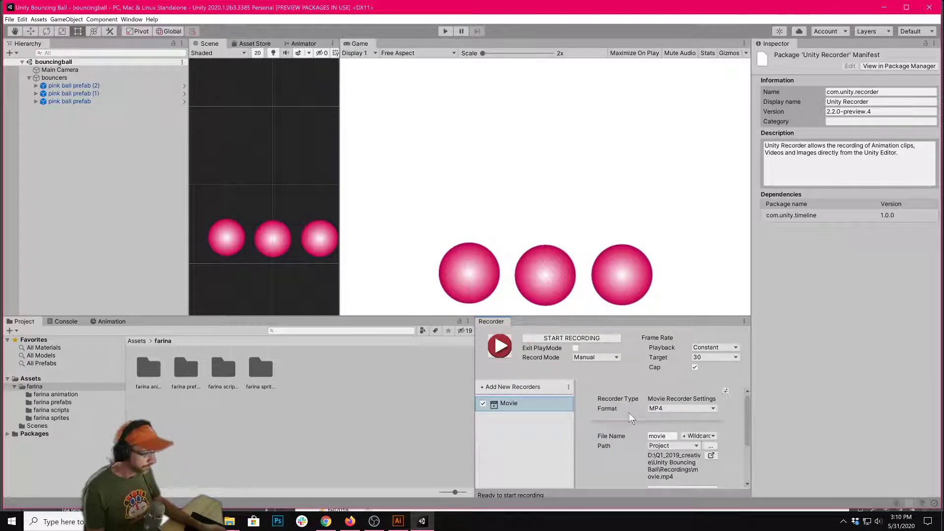
pyautogui.scroll(-1, 664, 396)
pyautogui.click(701, 358)
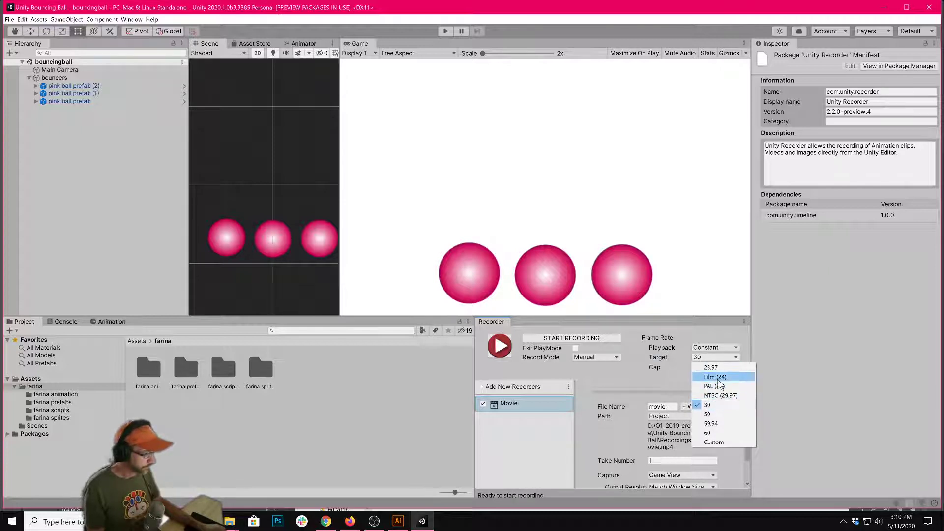
pyautogui.click(716, 376)
pyautogui.scroll(-1, 610, 414)
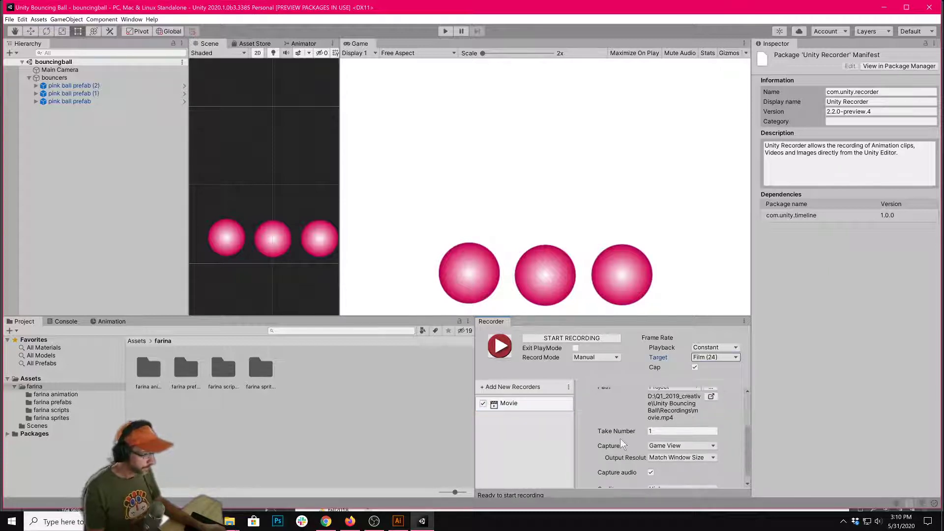
pyautogui.scroll(1, 621, 438)
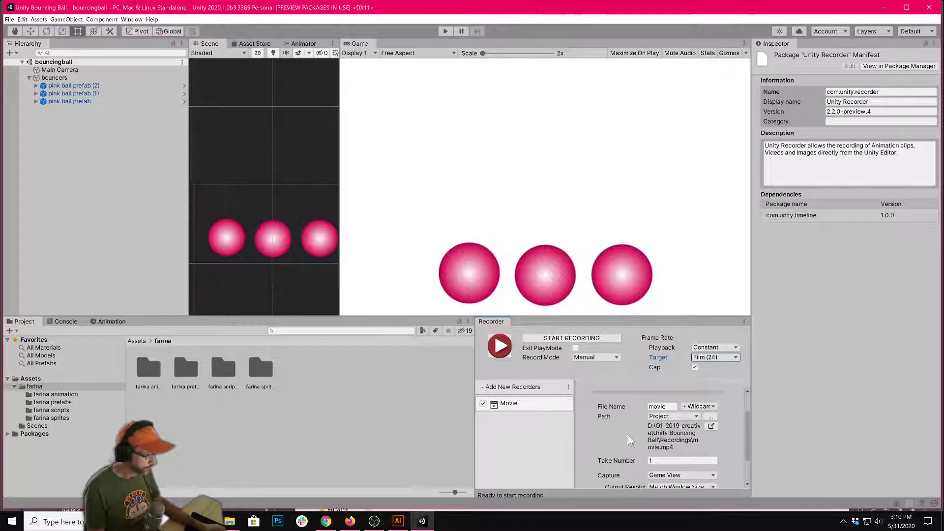
# Step: Name the output file 'farina pink bouncing ball' and append the <Take> wildcard
pyautogui.click(666, 406)
pyautogui.press('End')
pyautogui.write('pu')
pyautogui.press('BackSpace')
pyautogui.press('BackSpace')
pyautogui.press('BackSpace')
pyautogui.press('BackSpace')
pyautogui.press('BackSpace')
pyautogui.press('BackSpace')
pyautogui.press('BackSpace')
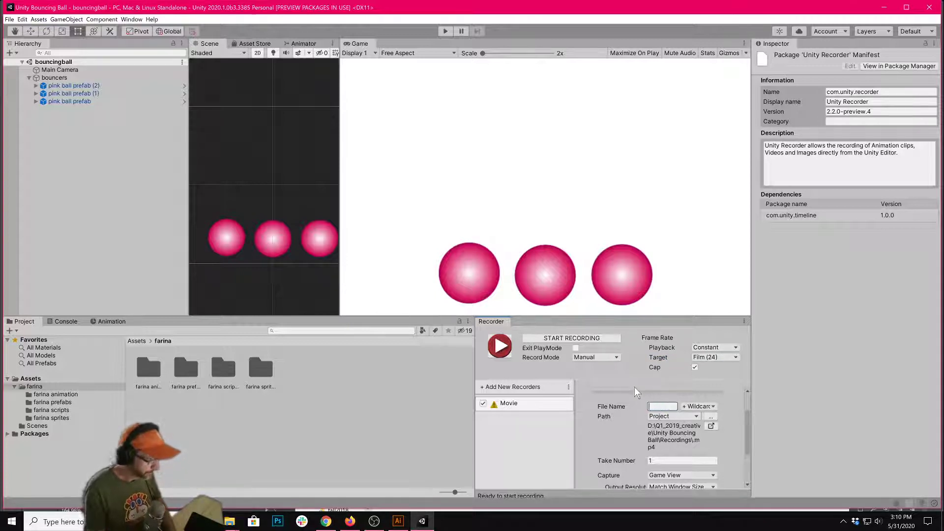
pyautogui.write('farina')
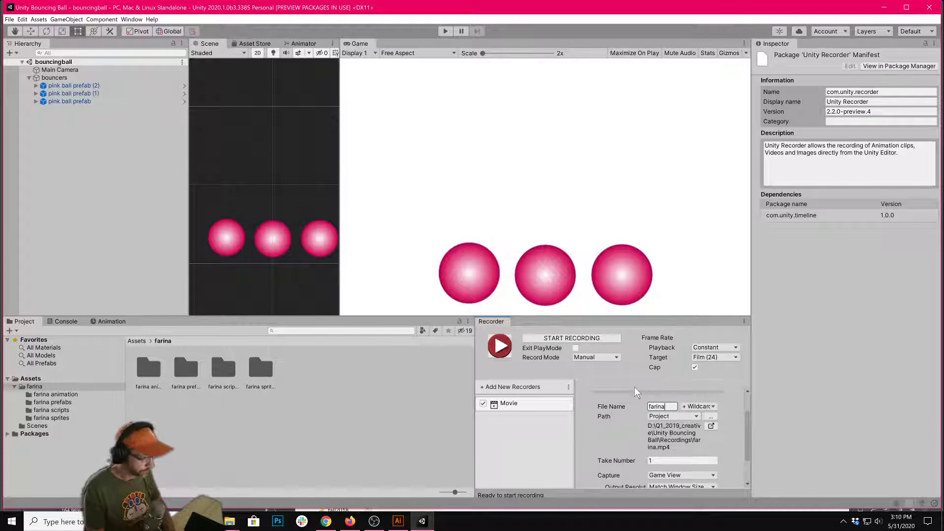
pyautogui.write(' pii')
pyautogui.press('BackSpace')
pyautogui.write('nk bounci')
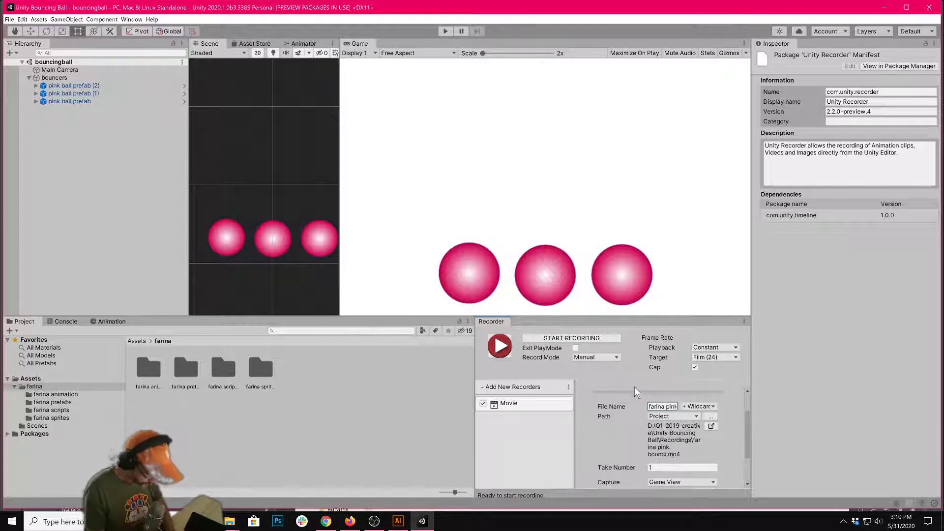
pyautogui.write('ng ball')
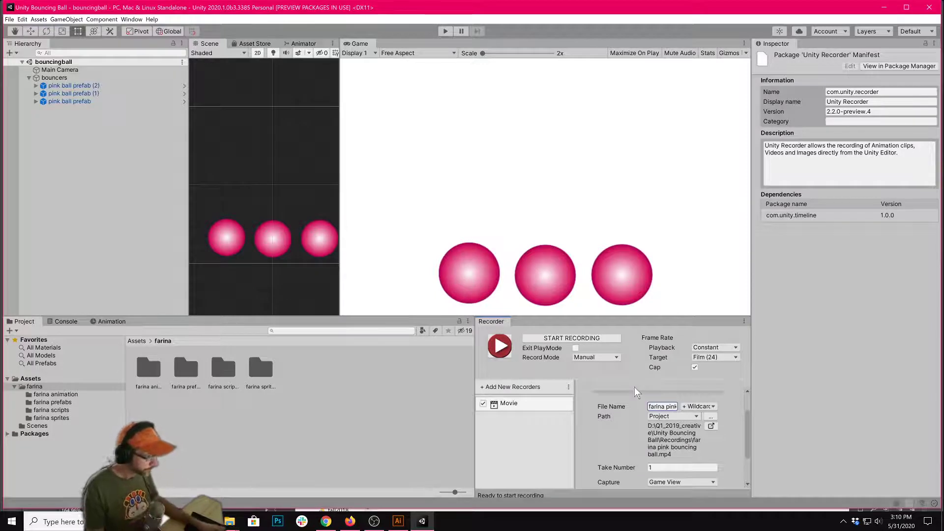
pyautogui.click(691, 407)
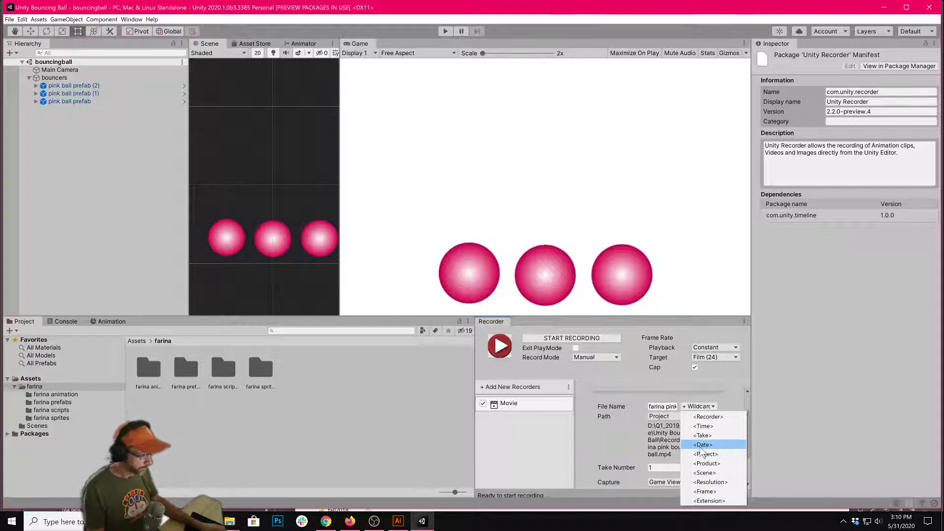
pyautogui.click(716, 436)
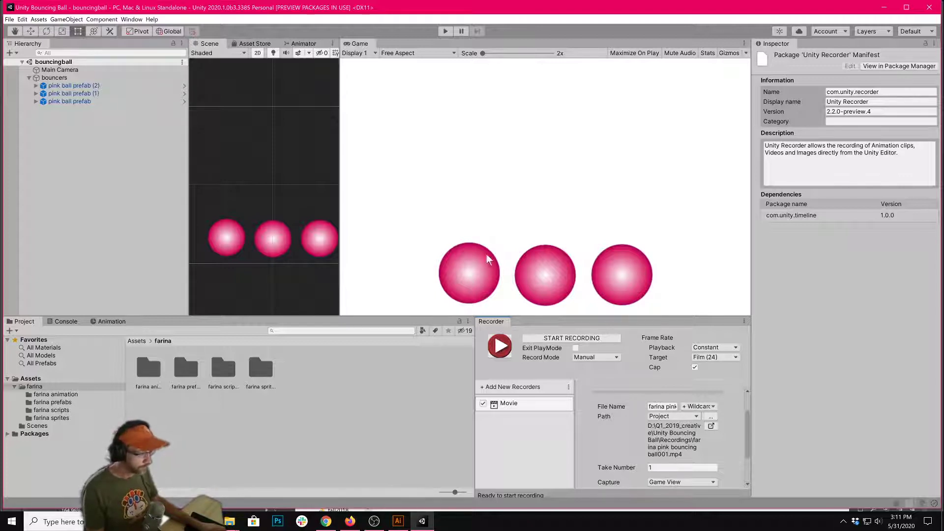
# Step: Turn off Capture audio in the Movie recorder settings
pyautogui.click(658, 406)
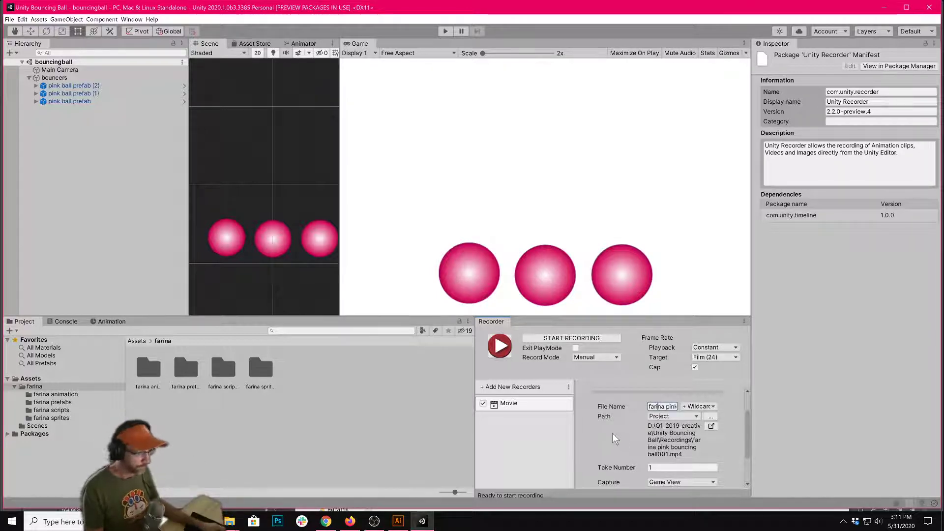
pyautogui.scroll(-2, 613, 433)
pyautogui.scroll(1, 613, 433)
pyautogui.scroll(-1, 613, 434)
pyautogui.scroll(2, 613, 433)
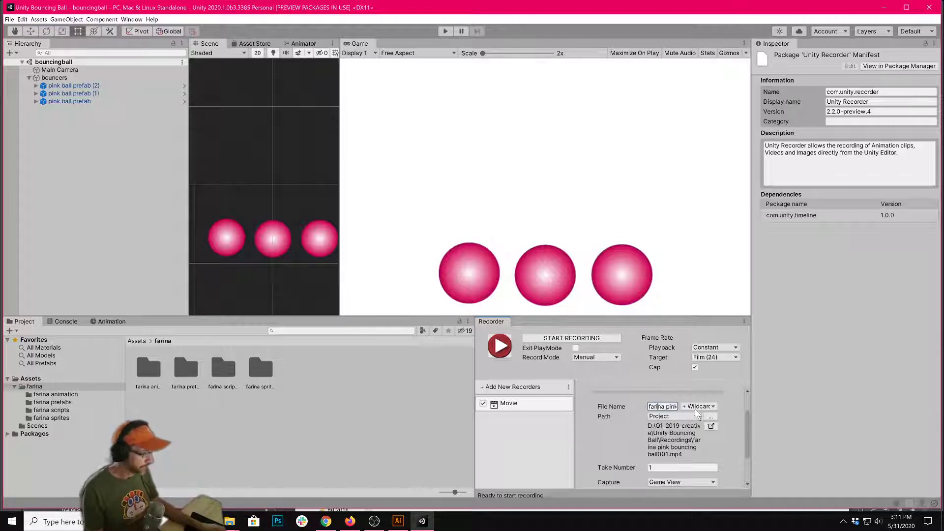
pyautogui.scroll(-1, 632, 442)
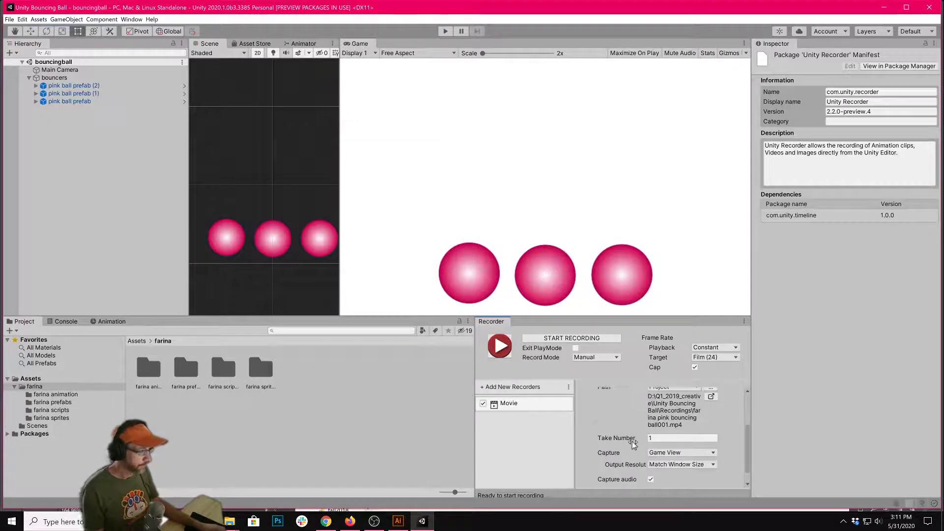
pyautogui.scroll(2, 633, 442)
pyautogui.scroll(-2, 633, 445)
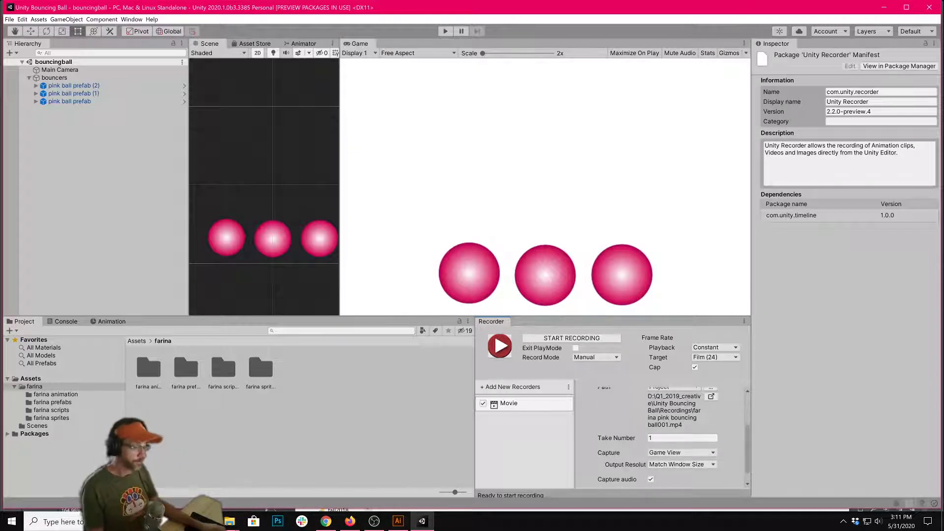
pyautogui.scroll(-1, 630, 440)
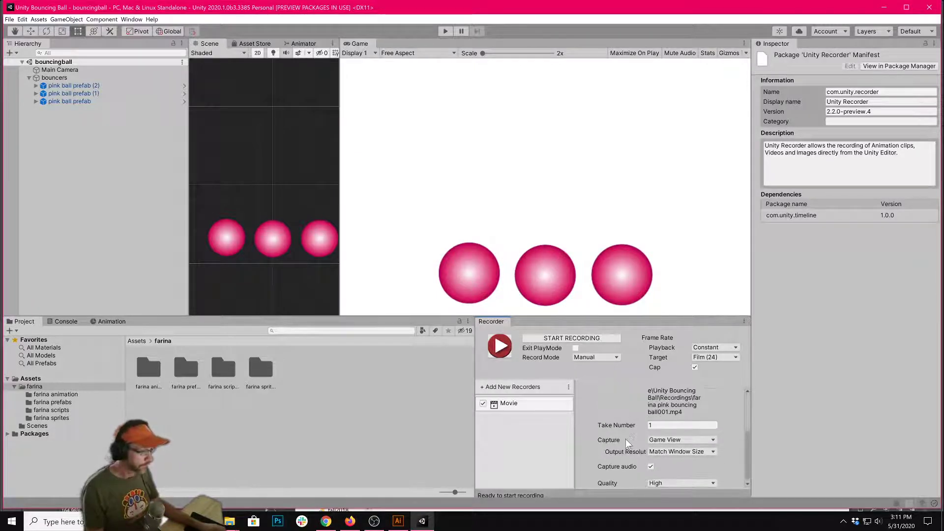
pyautogui.click(651, 467)
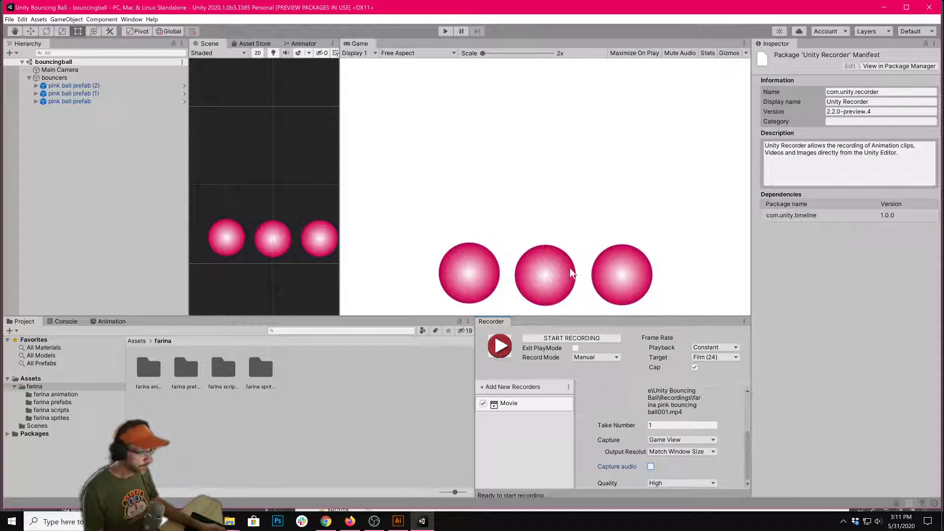
# Step: Keep Game View as the capture source and set output resolution to FHD - 1080p
pyautogui.click(663, 441)
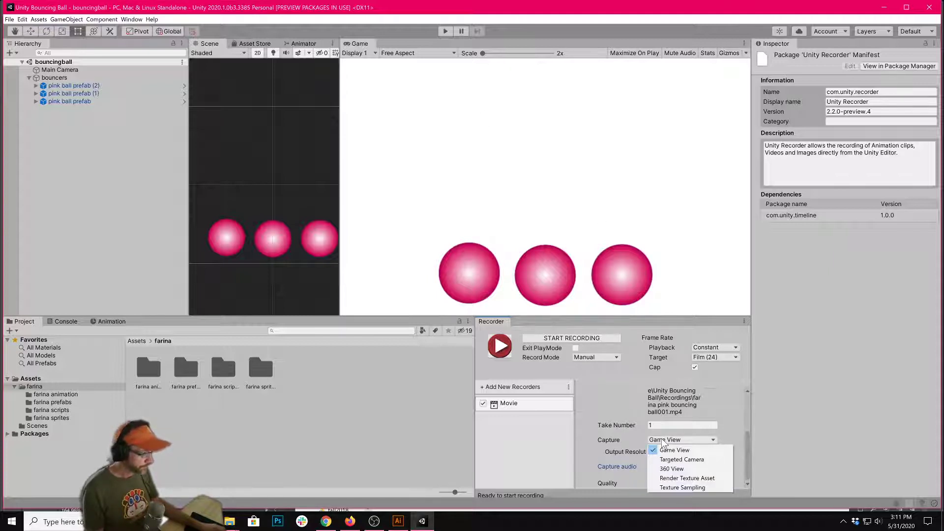
pyautogui.click(645, 453)
pyautogui.click(659, 454)
pyautogui.click(658, 452)
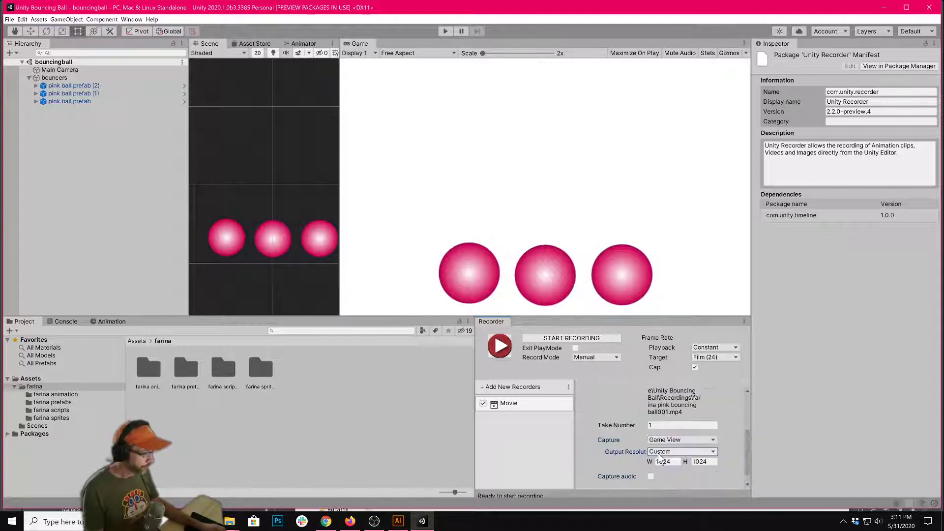
pyautogui.click(663, 452)
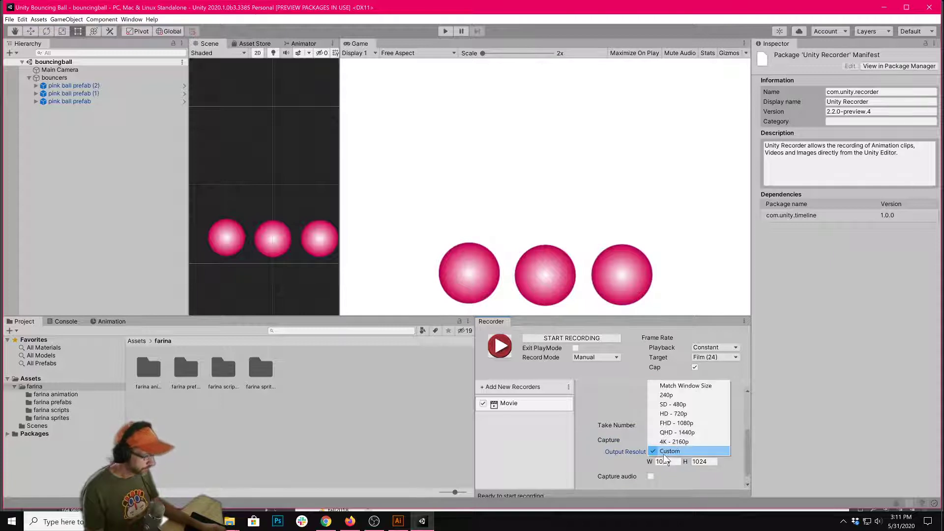
pyautogui.click(672, 426)
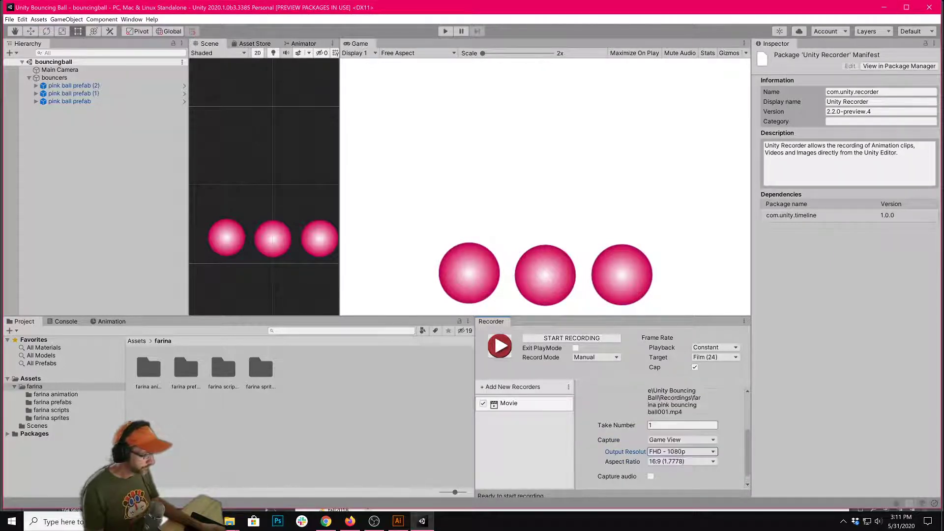
pyautogui.click(669, 452)
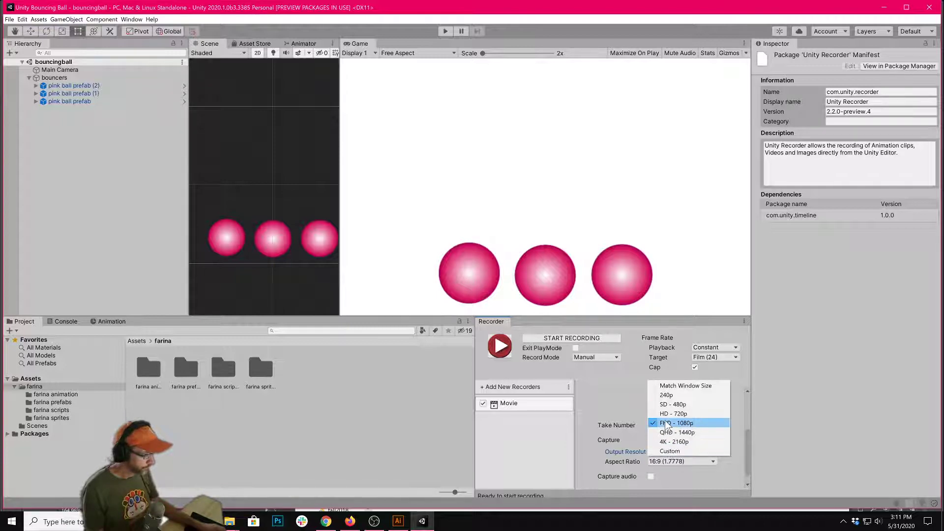
pyautogui.click(630, 452)
pyautogui.scroll(-1, 631, 457)
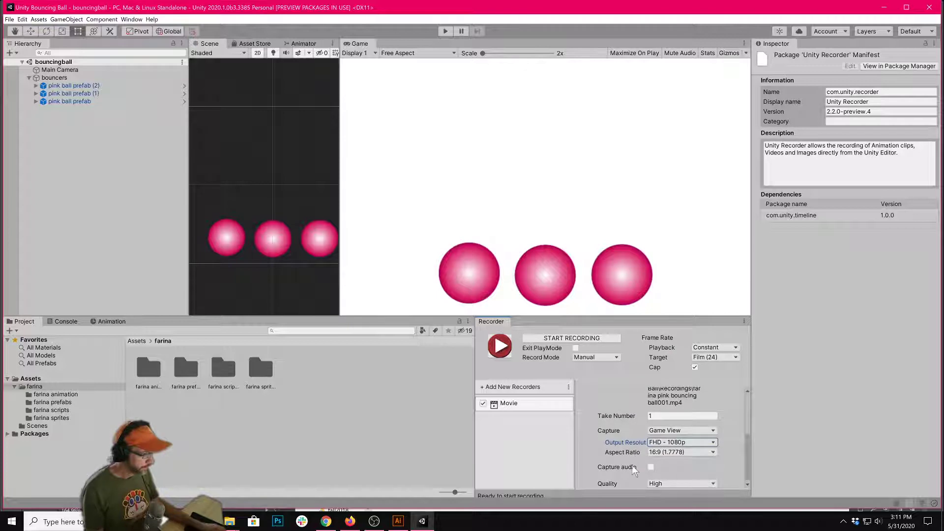
# Step: Start and then stop a recording of the pink balls bouncing
pyautogui.click(499, 355)
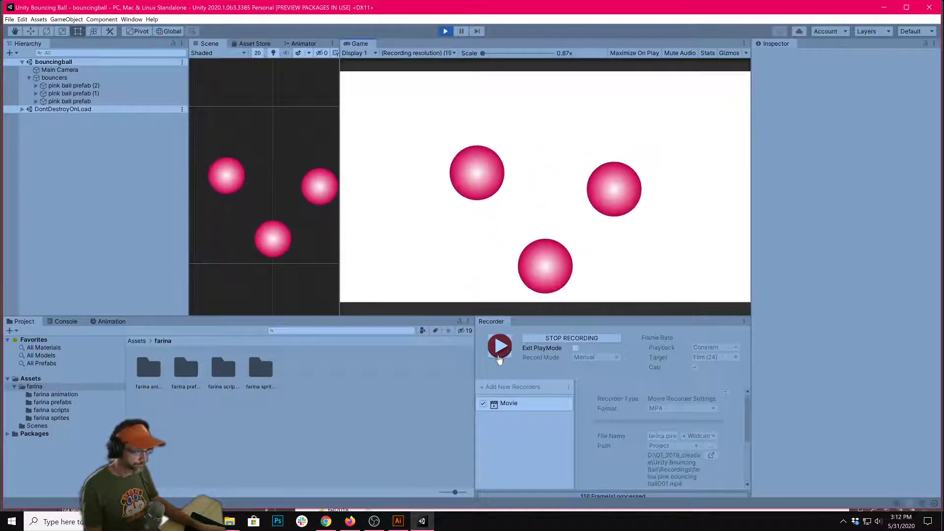
pyautogui.click(532, 342)
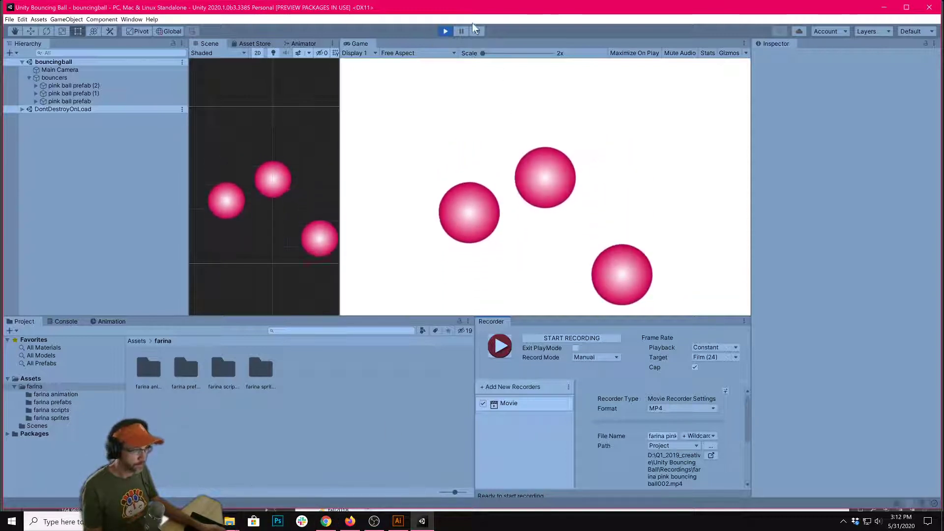
# Step: Exit play mode and open the Q1_2019_creative folder in File Explorer
pyautogui.click(446, 31)
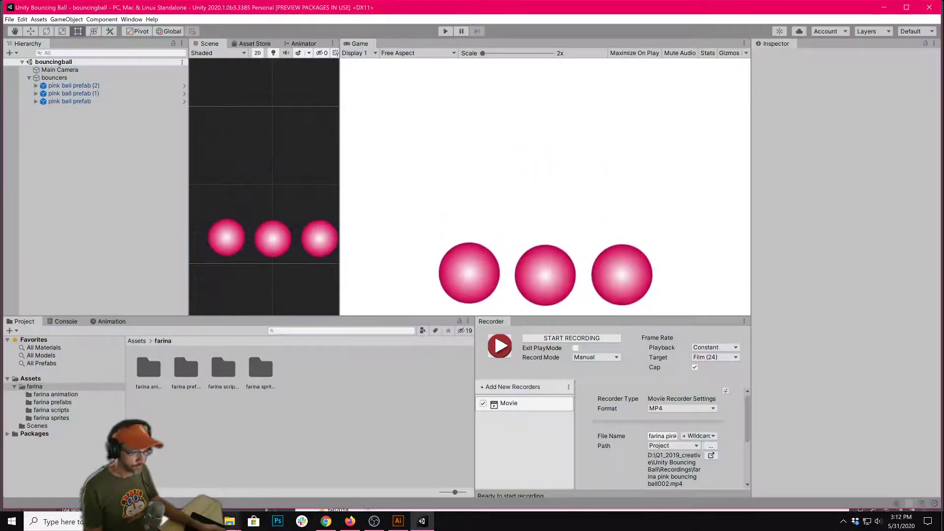
pyautogui.moveTo(230, 521)
pyautogui.click(311, 484)
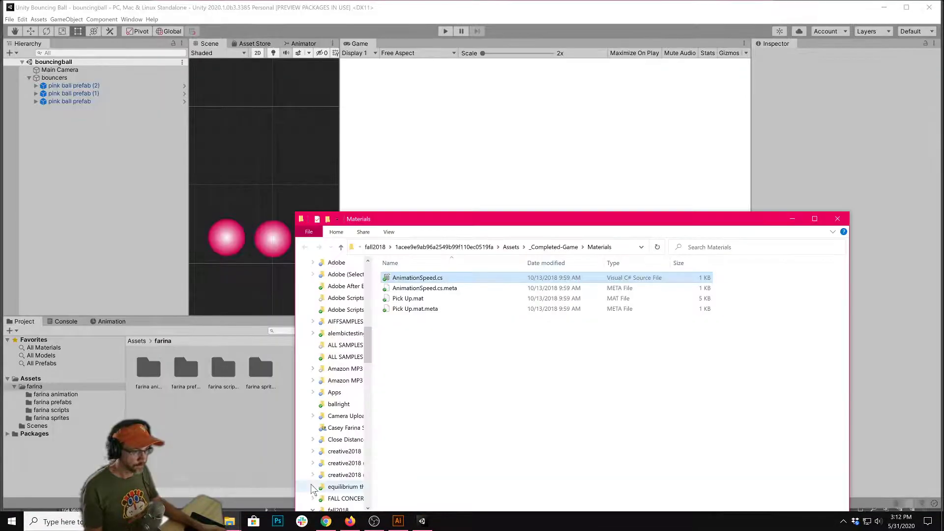
pyautogui.scroll(10, 344, 295)
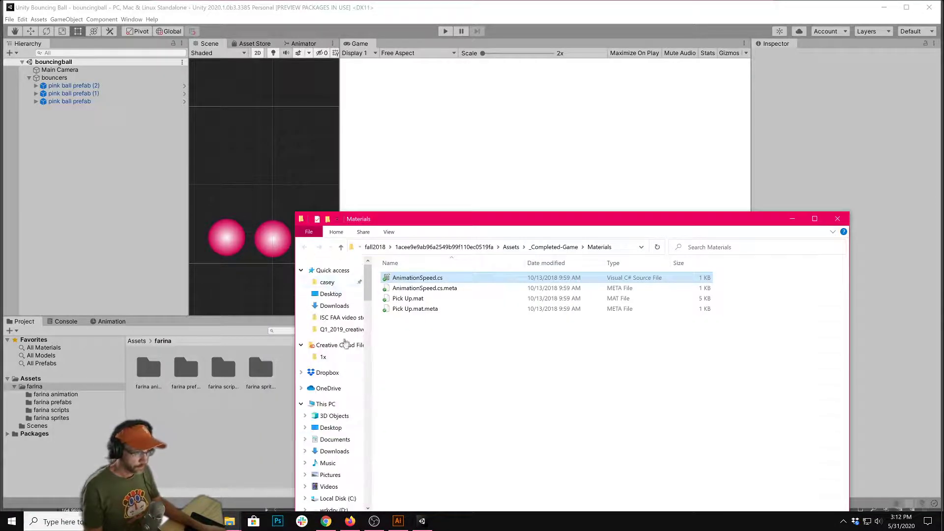
pyautogui.click(344, 330)
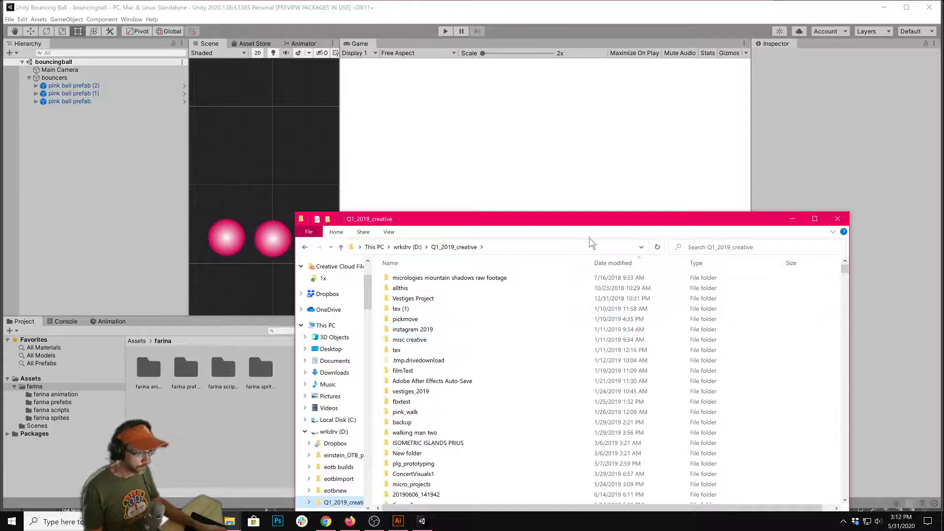
# Step: Open Unity Bouncing Ball > Recordings and play back the farina pink bouncing ball001 video
pyautogui.scroll(-5, 556, 317)
pyautogui.scroll(-15, 556, 317)
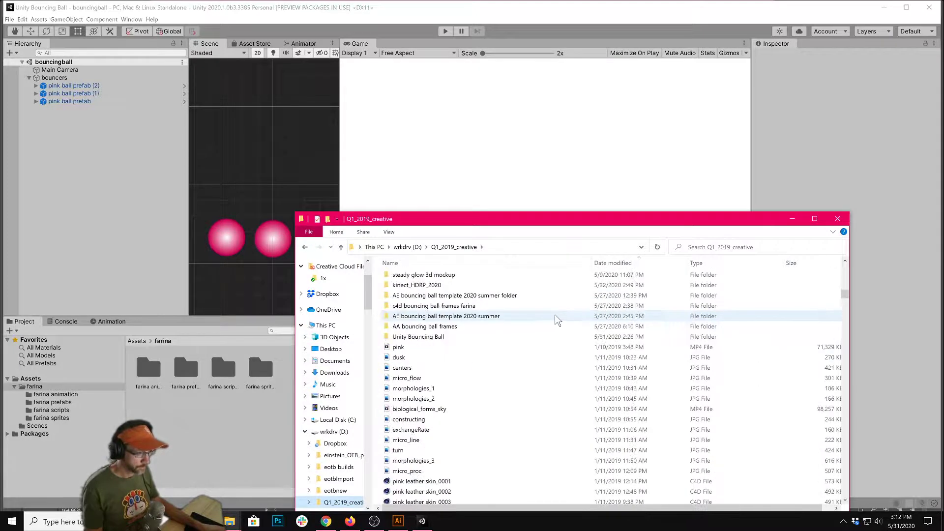
pyautogui.doubleClick(418, 386)
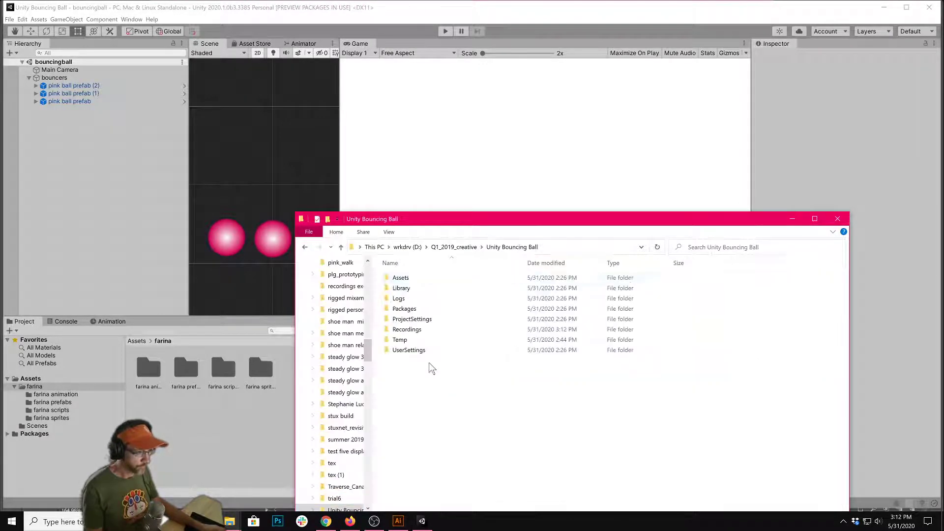
pyautogui.doubleClick(410, 330)
pyautogui.doubleClick(413, 301)
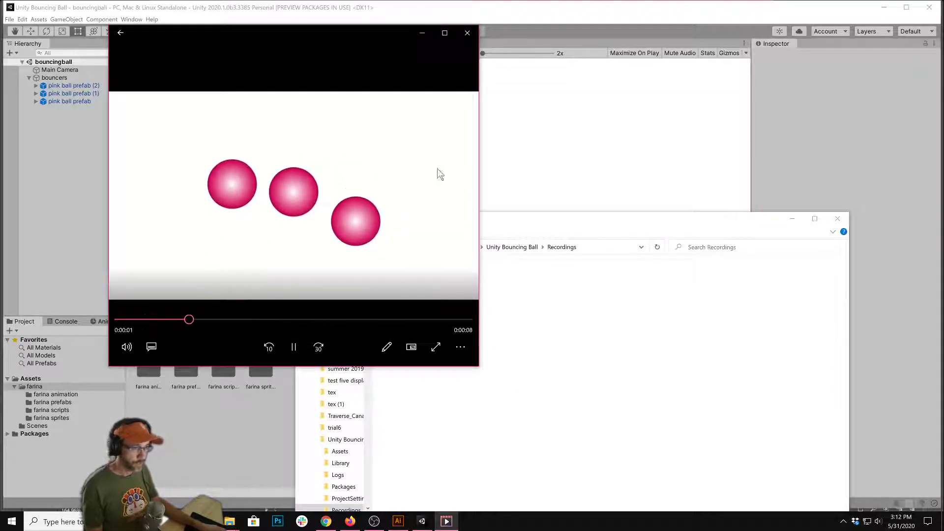
pyautogui.click(467, 33)
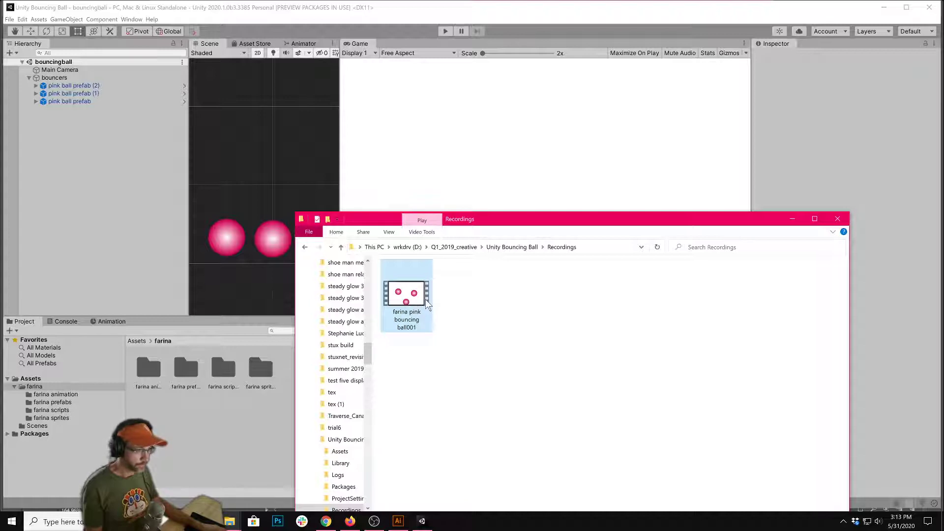
# Step: Reposition the Recordings window toward the lower right so the three balls stay visible
pyautogui.moveTo(546, 229); pyautogui.dragTo(737, 336)
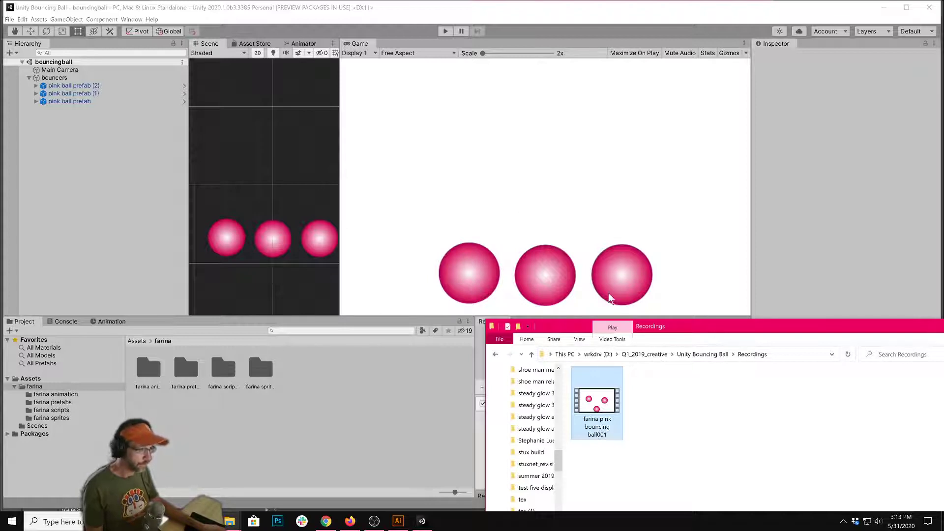
pyautogui.moveTo(696, 337); pyautogui.dragTo(654, 330)
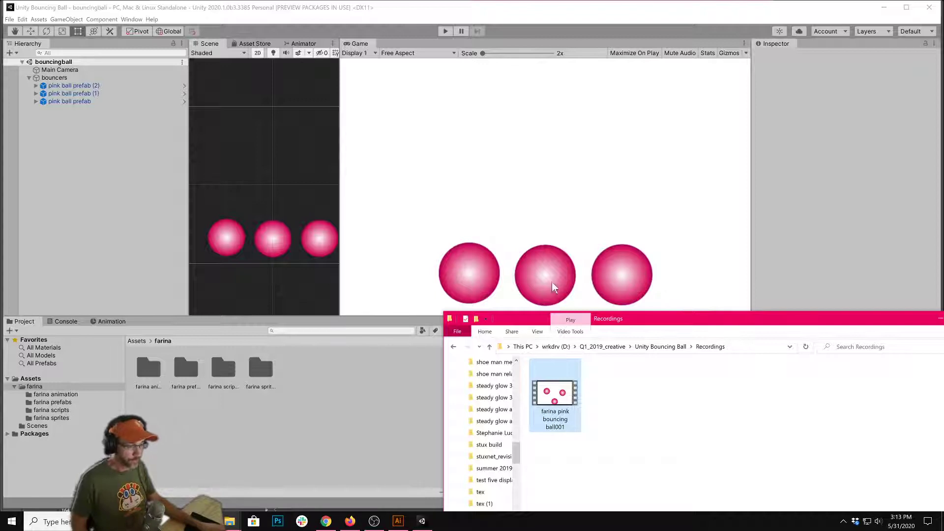
pyautogui.moveTo(666, 328); pyautogui.dragTo(612, 298)
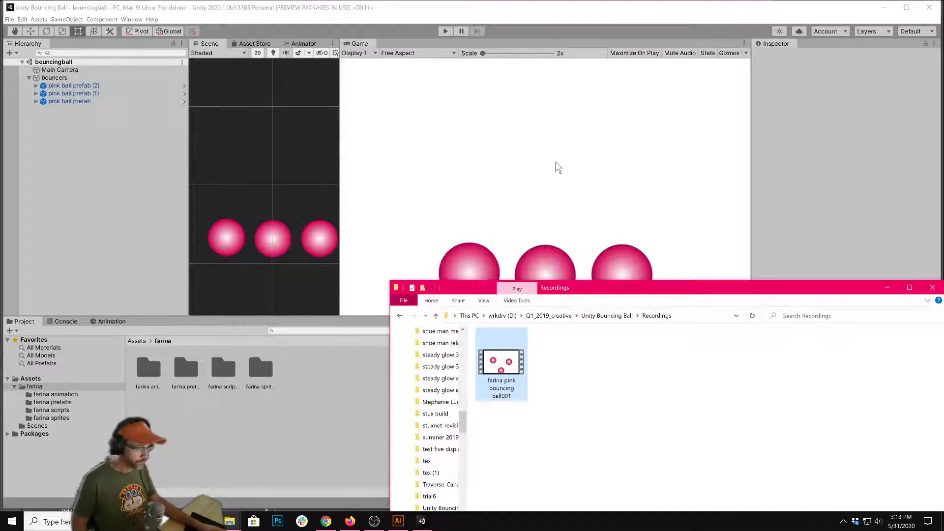
# Step: Play back the recorded bouncing ball MP4, close it, and minimize the Recordings folder to return to Unity
pyautogui.doubleClick(500, 370)
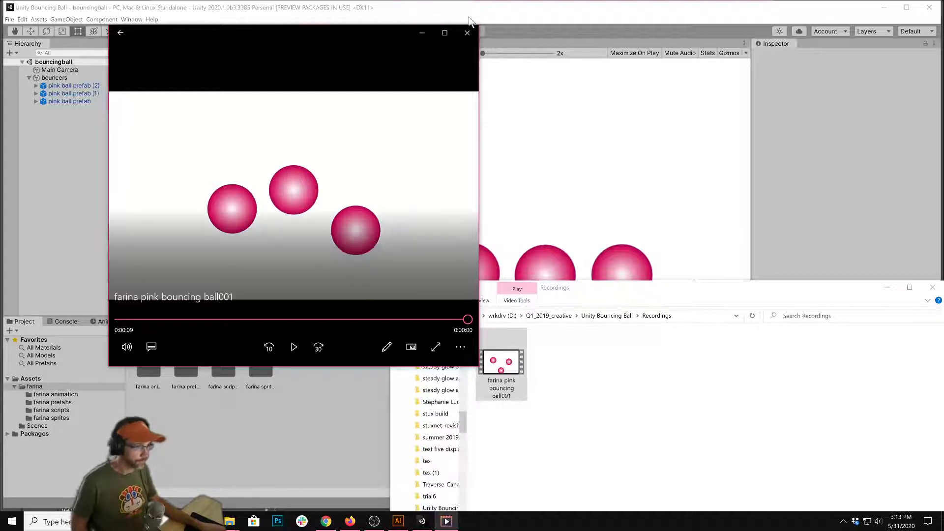
pyautogui.click(467, 39)
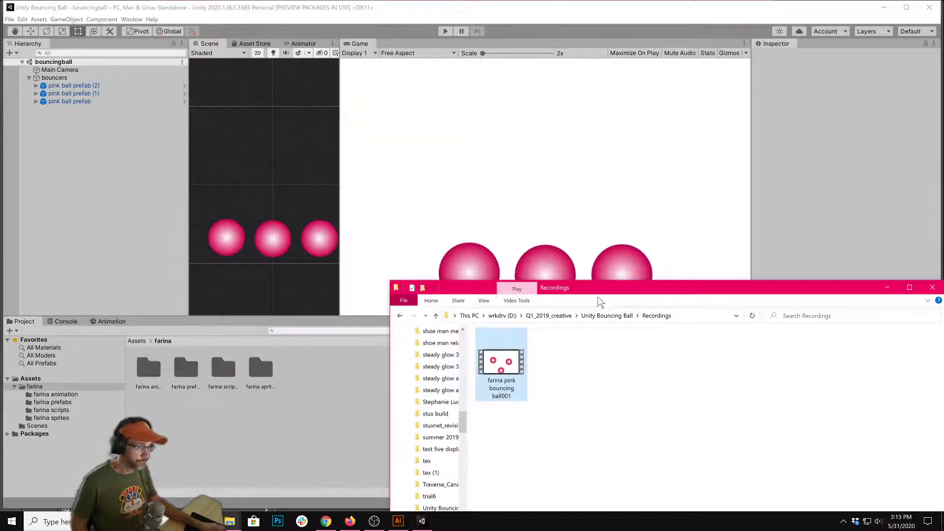
pyautogui.moveTo(600, 288); pyautogui.dragTo(511, 182)
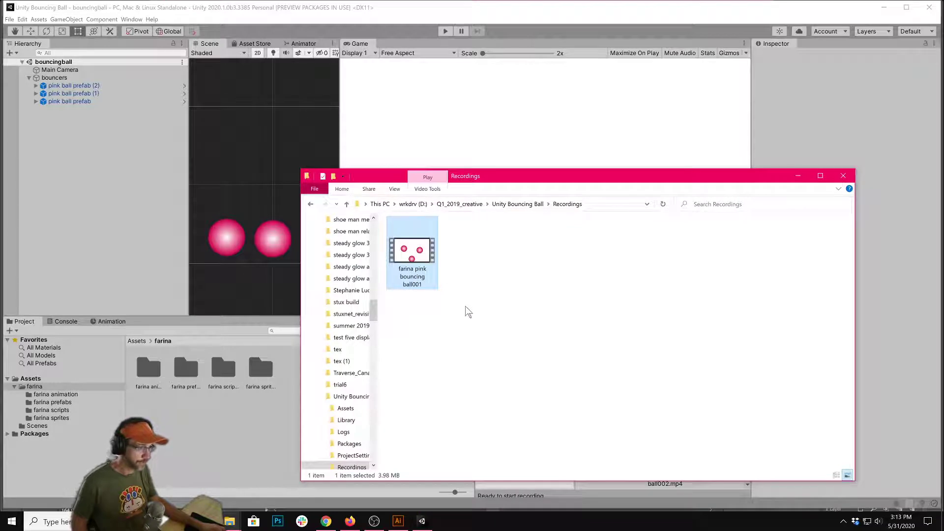
pyautogui.click(466, 312)
pyautogui.click(422, 274)
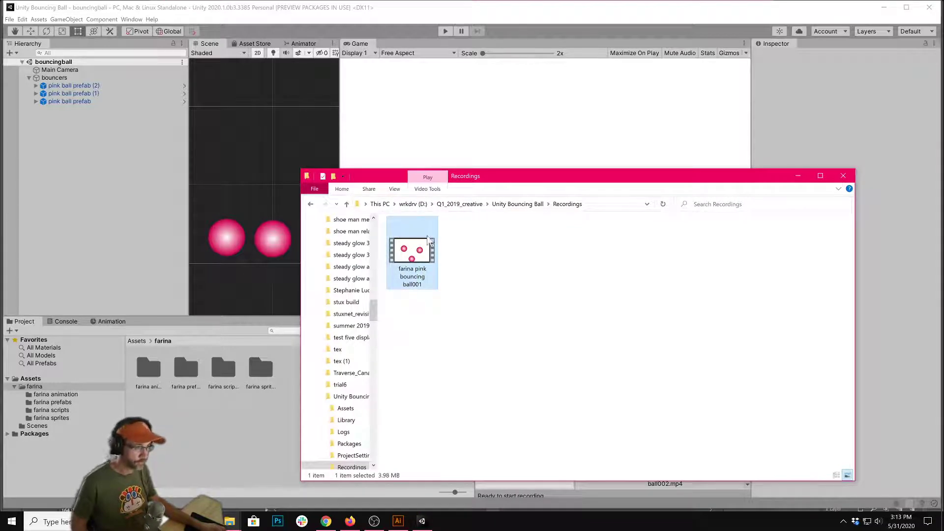
pyautogui.keyDown('ctrl'); pyautogui.click(418, 268); pyautogui.keyUp('ctrl')
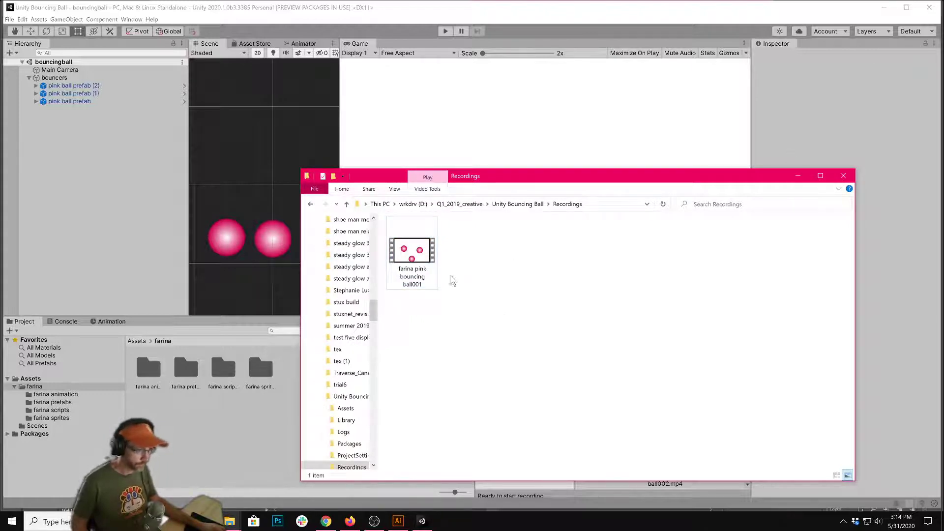
pyautogui.click(798, 176)
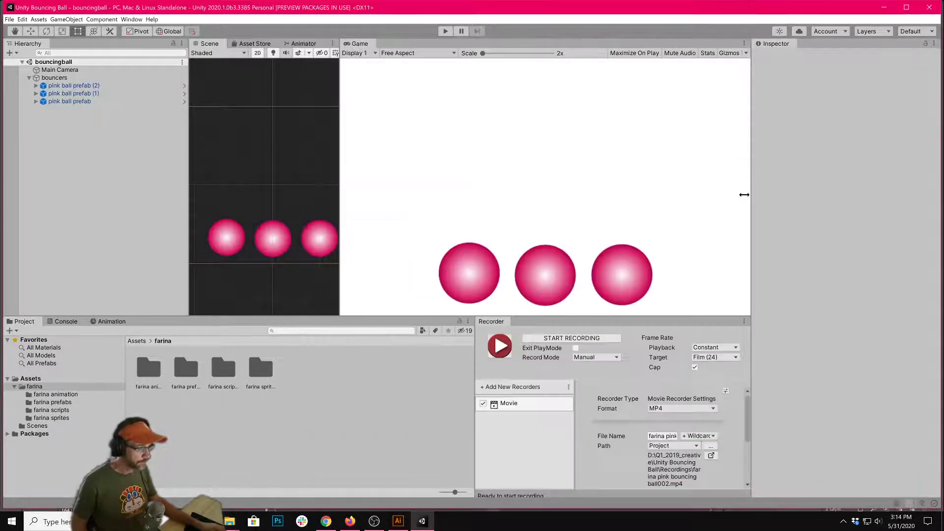
# Step: Disable the Movie recorder and add a GIF Animation recorder
pyautogui.click(483, 403)
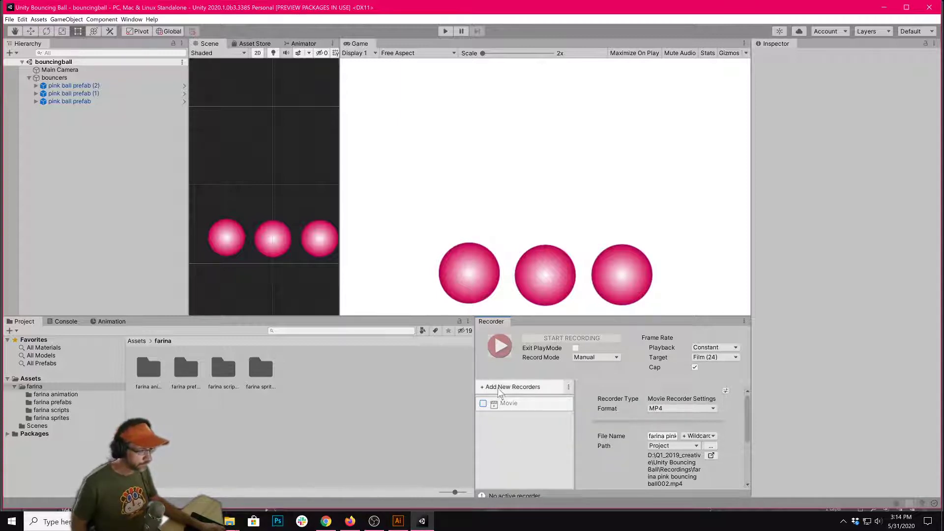
pyautogui.click(500, 392)
pyautogui.click(526, 421)
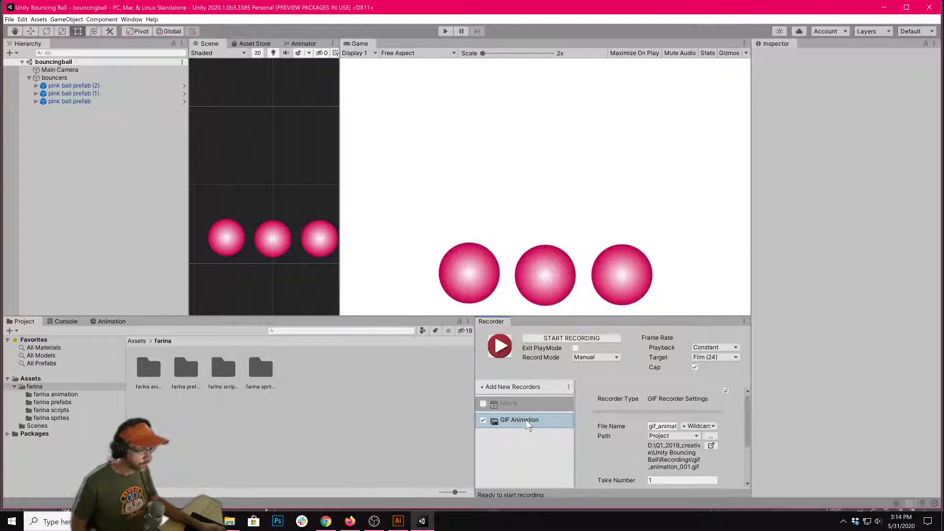
pyautogui.scroll(-3, 620, 427)
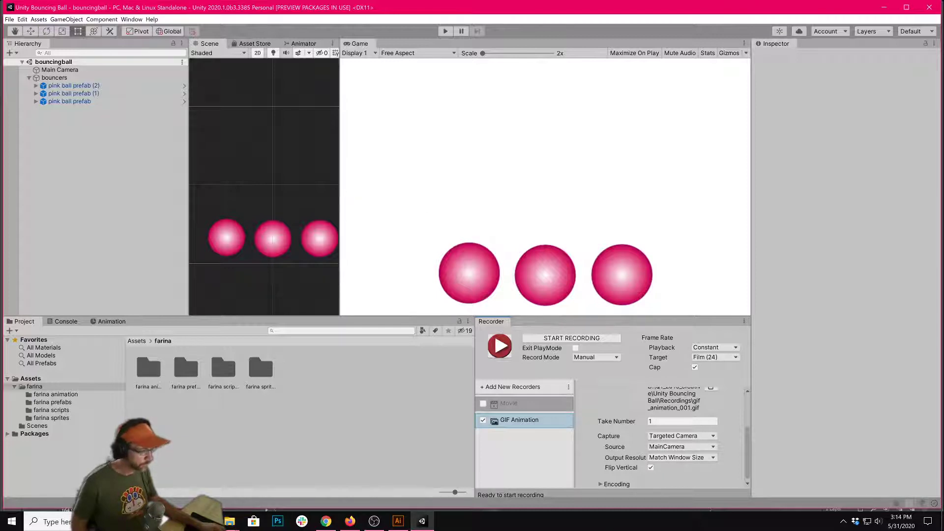
# Step: Set the GIF output resolution to 240p and expand its Encoding settings
pyautogui.click(669, 458)
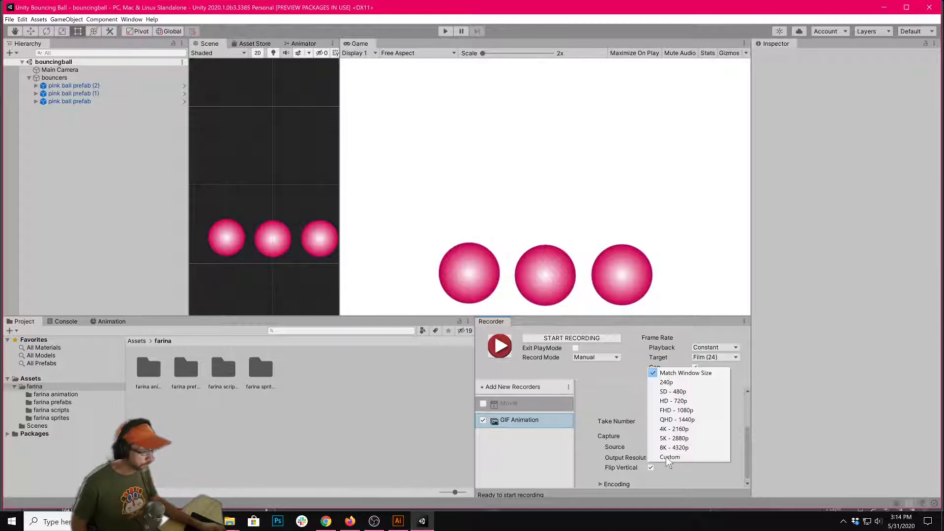
pyautogui.click(666, 382)
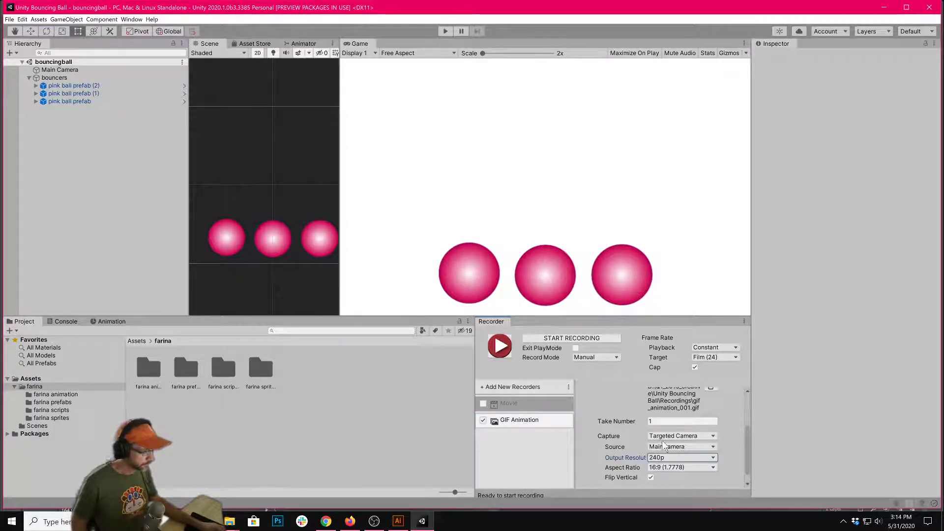
pyautogui.scroll(-1, 641, 446)
pyautogui.scroll(4, 640, 446)
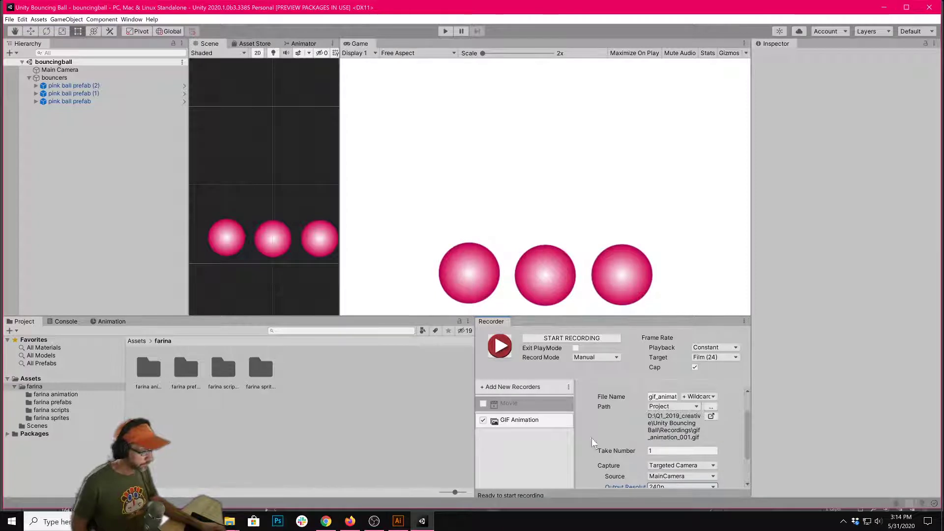
pyautogui.scroll(-4, 597, 440)
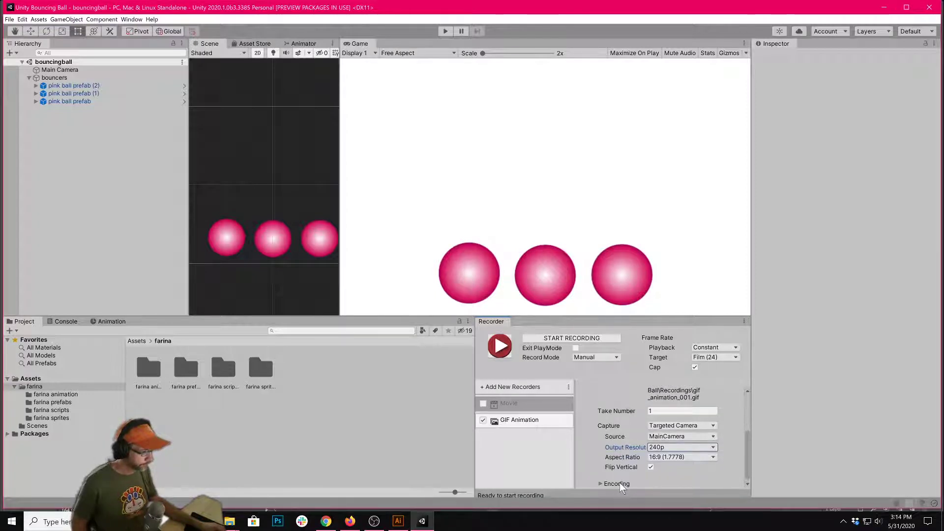
pyautogui.click(617, 484)
pyautogui.scroll(-3, 617, 450)
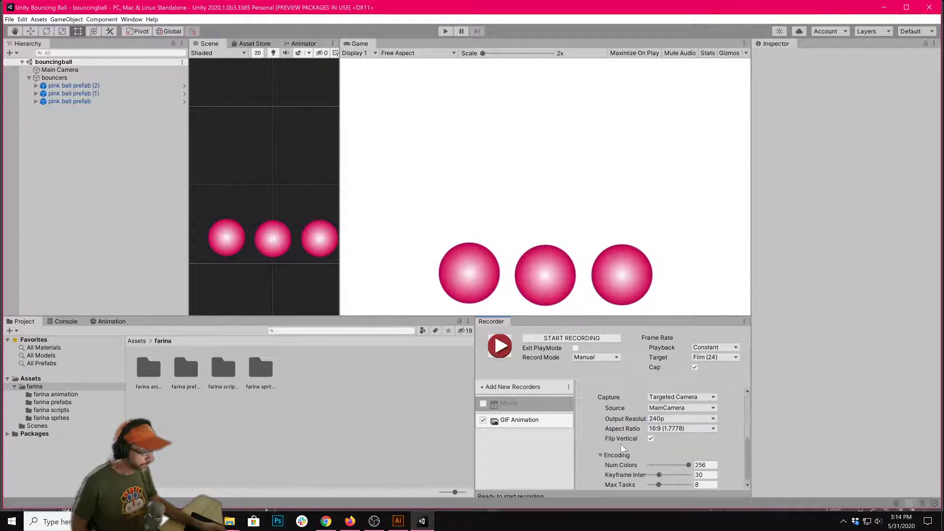
pyautogui.scroll(9, 624, 448)
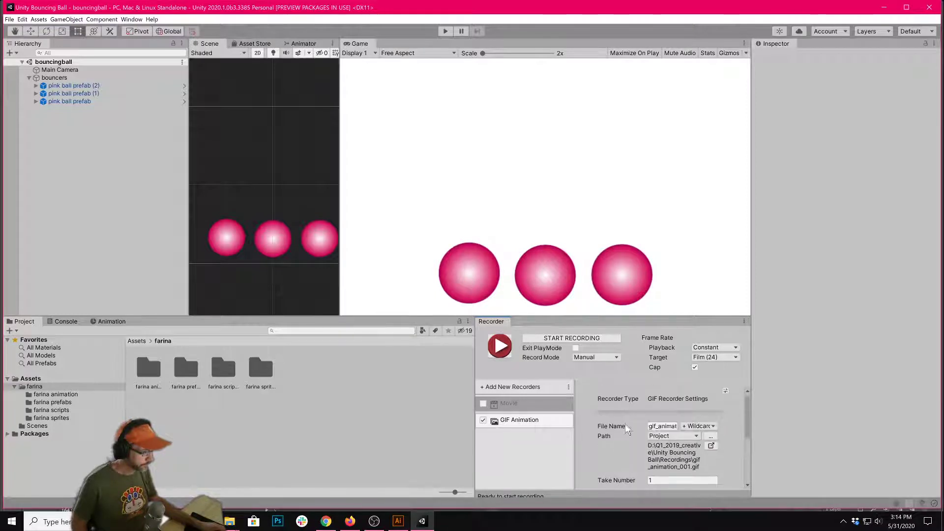
pyautogui.scroll(-8, 624, 450)
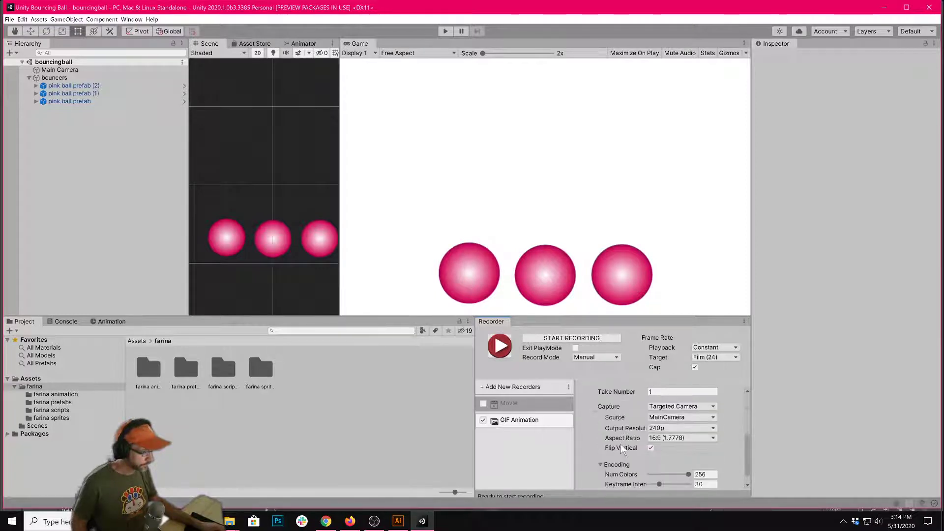
pyautogui.scroll(-1, 622, 450)
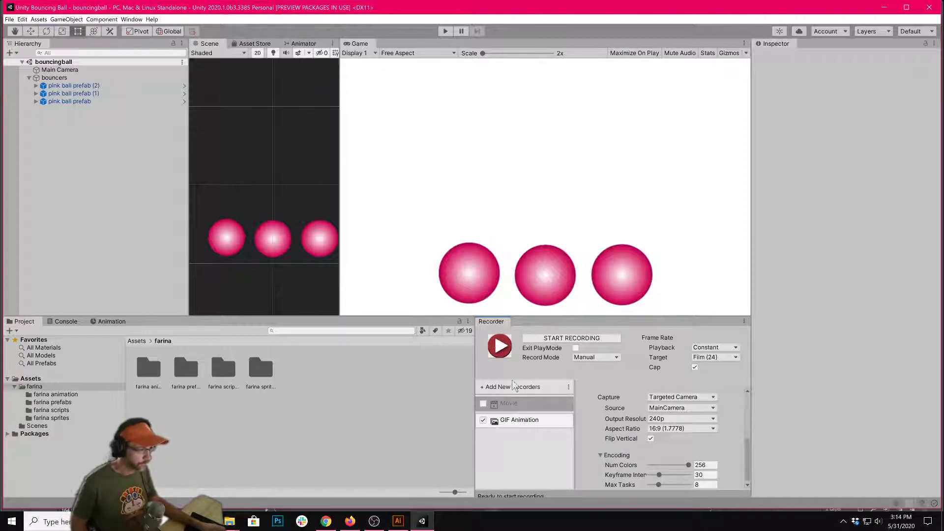
# Step: Record a GIF take of the bouncing balls, exit Play mode, and bring up the Recordings folder
pyautogui.click(499, 355)
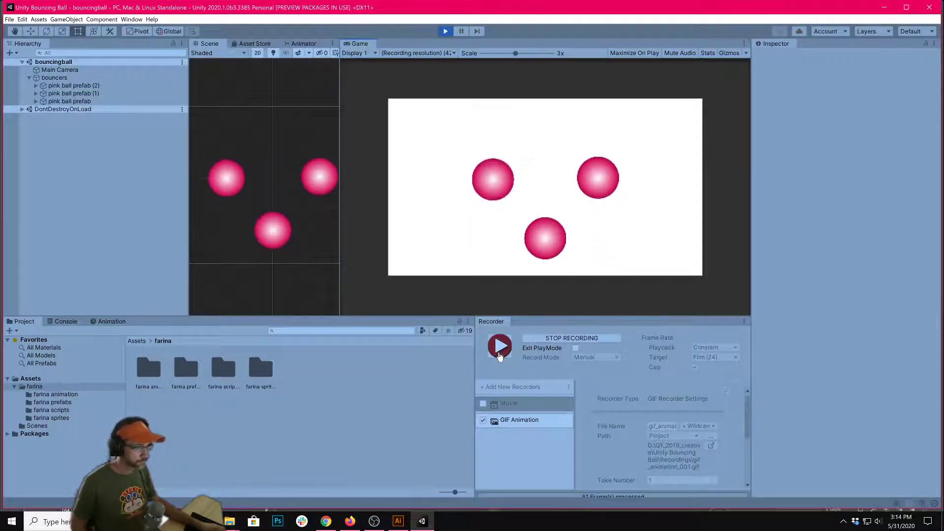
pyautogui.click(548, 342)
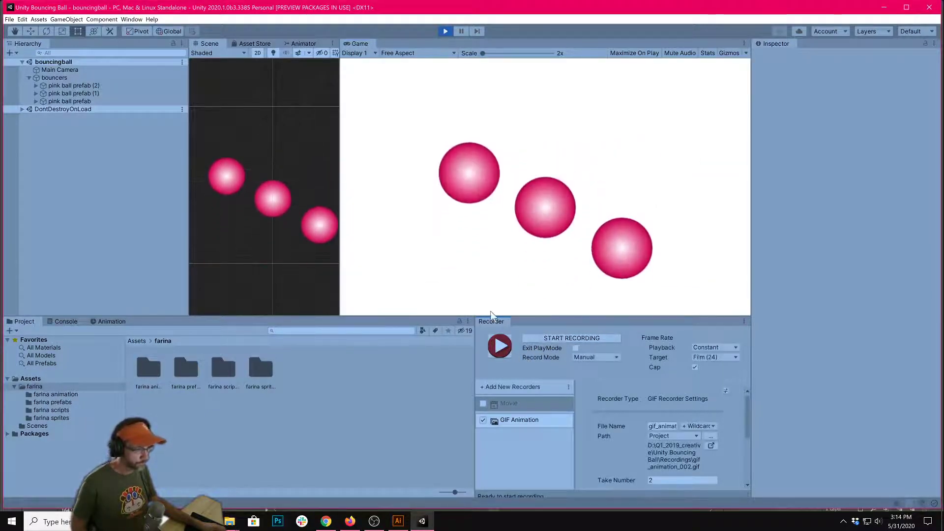
pyautogui.click(447, 31)
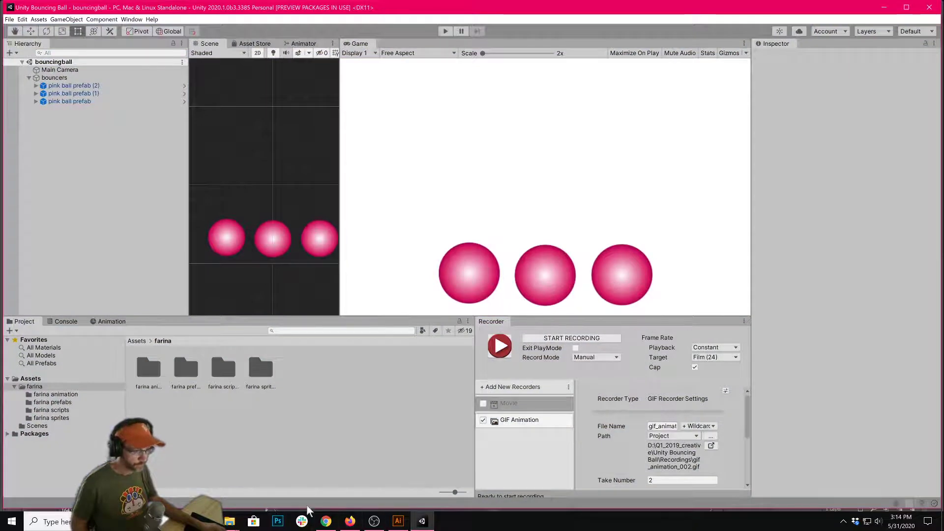
pyautogui.click(230, 522)
pyautogui.click(315, 479)
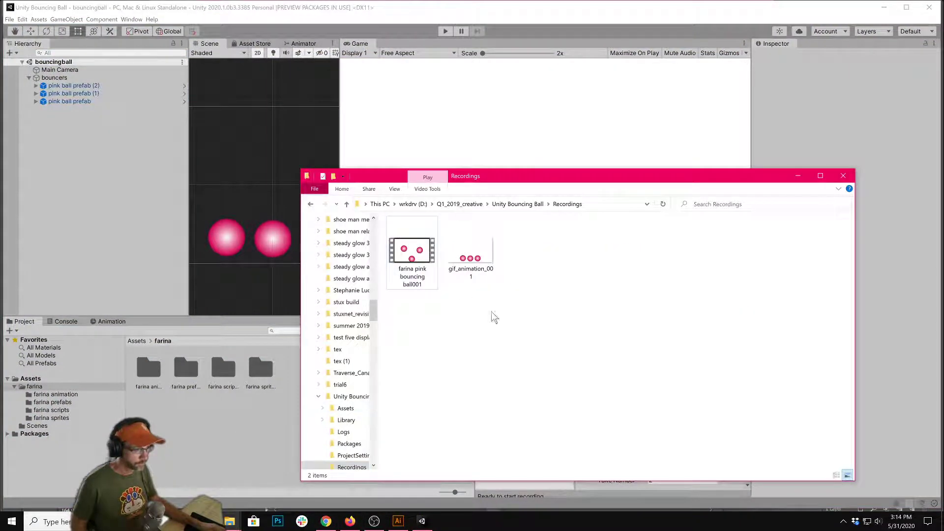
# Step: Select gif_animation_001, then switch to Slack's #art200_farina channel
pyautogui.click(483, 260)
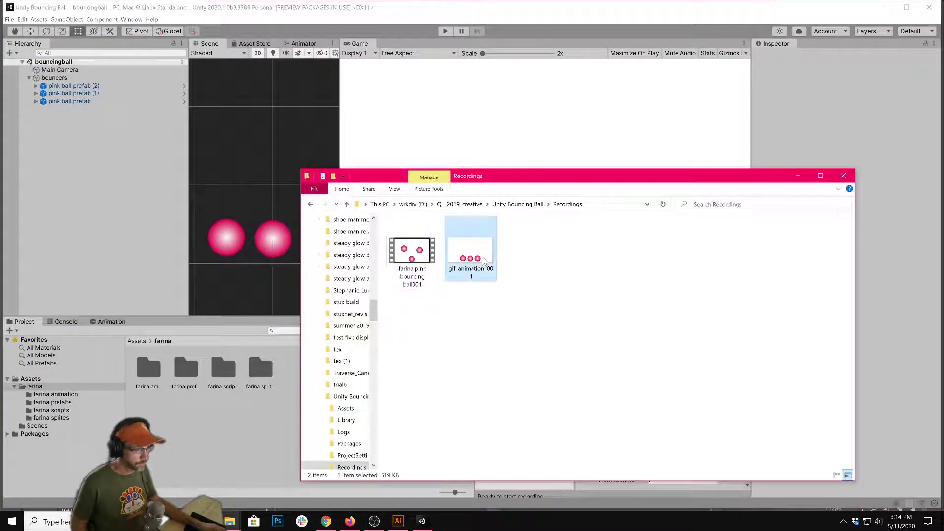
pyautogui.click(303, 521)
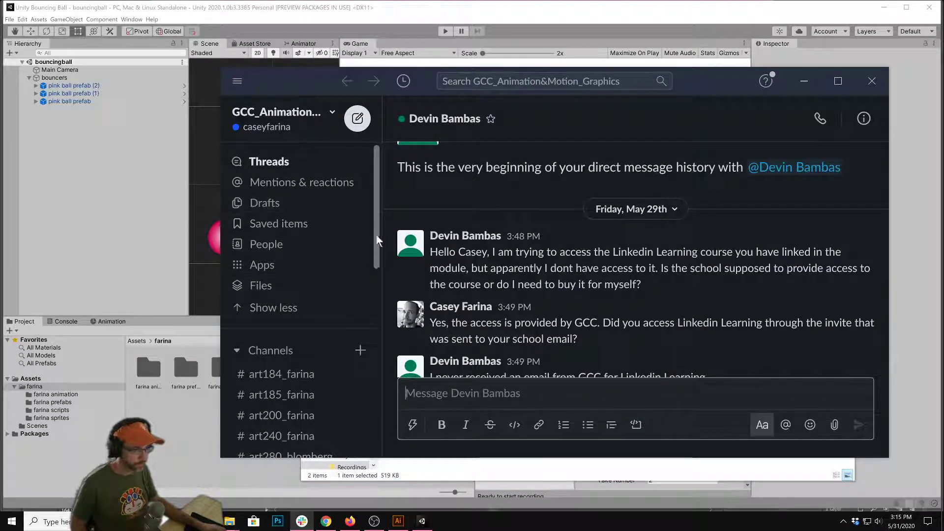
pyautogui.click(302, 159)
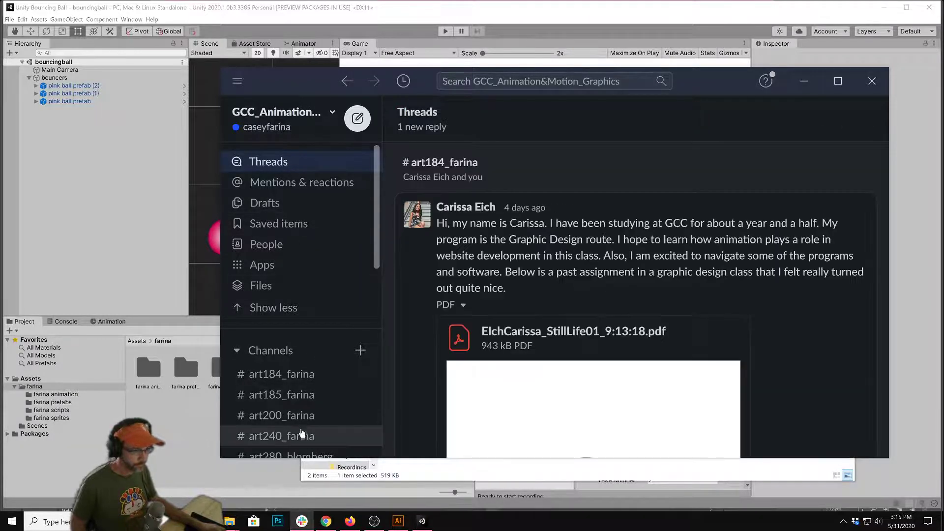
pyautogui.click(300, 432)
pyautogui.click(300, 417)
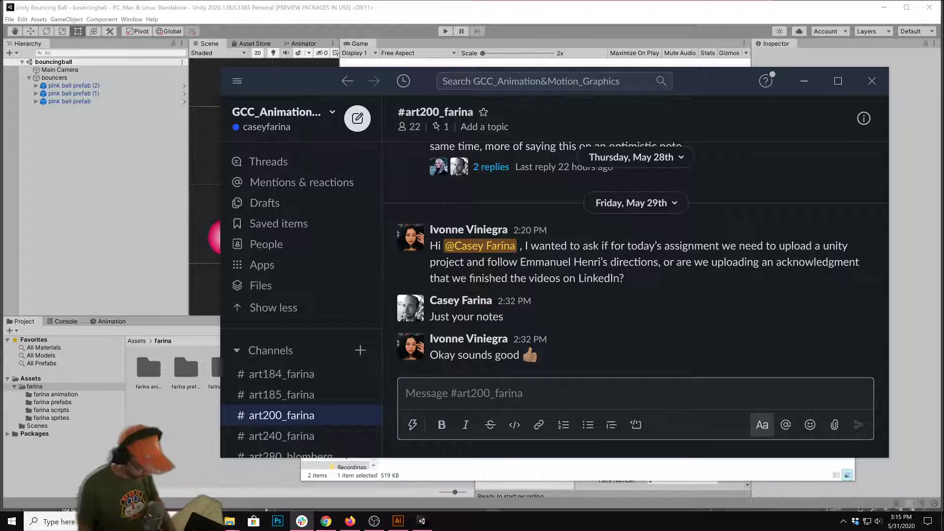
# Step: Draft 'Here is my Unity Bouncing Ball gif !!!!!! What do you think?', correcting typos along the way
pyautogui.write('Here is my Unity')
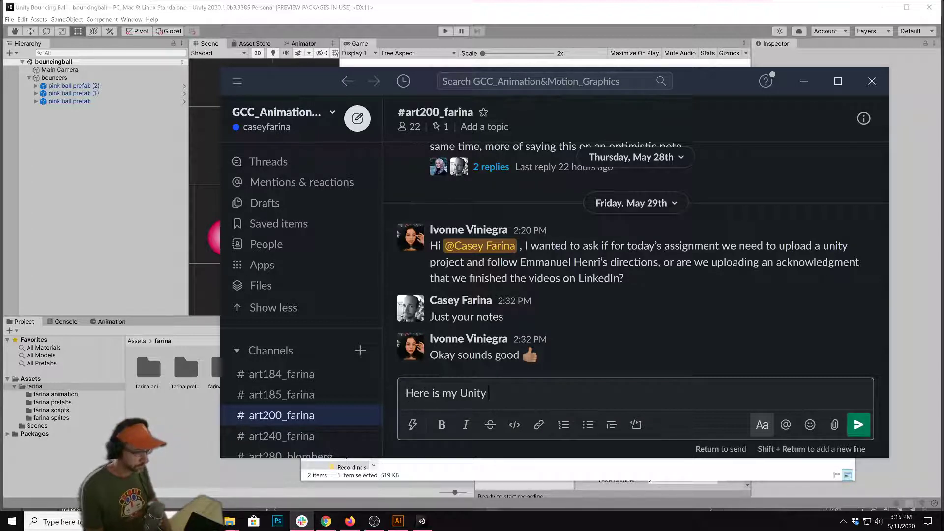
pyautogui.write(' Bound')
pyautogui.press('BackSpace')
pyautogui.write('cing')
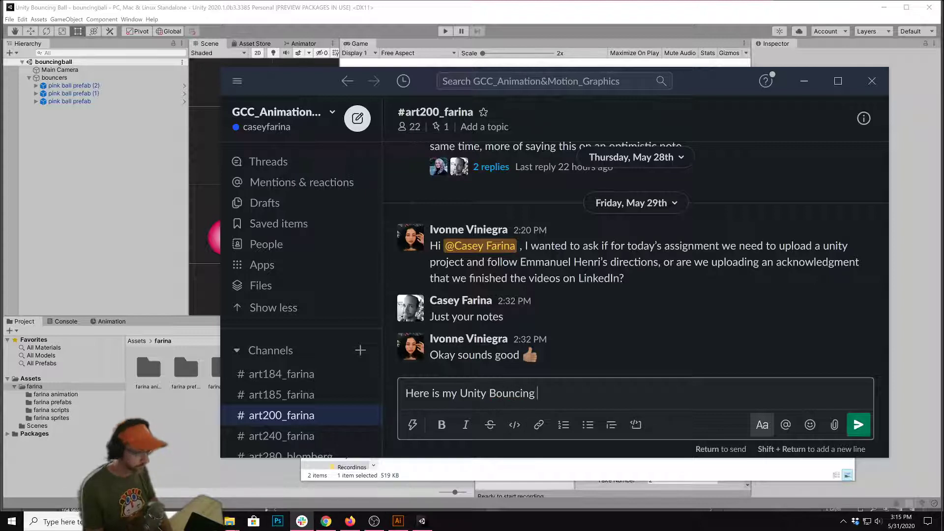
pyautogui.write(' Ball gif')
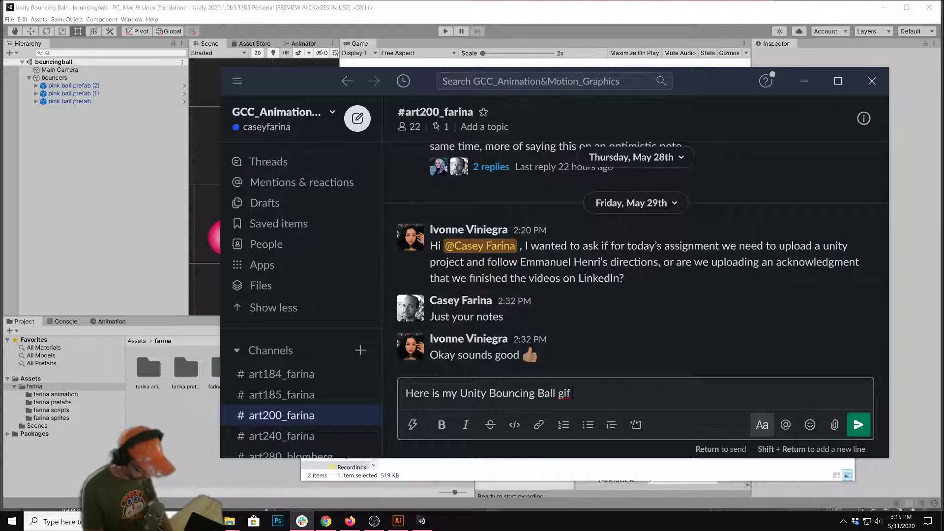
pyautogui.write(' What do you')
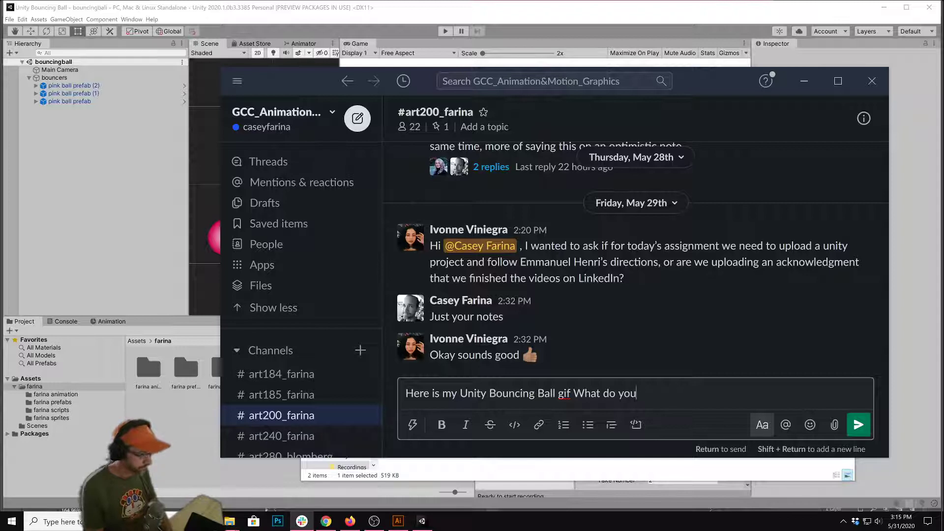
pyautogui.press('BackSpace')
pyautogui.press('BackSpace')
pyautogui.press('BackSpace')
pyautogui.press('BackSpace')
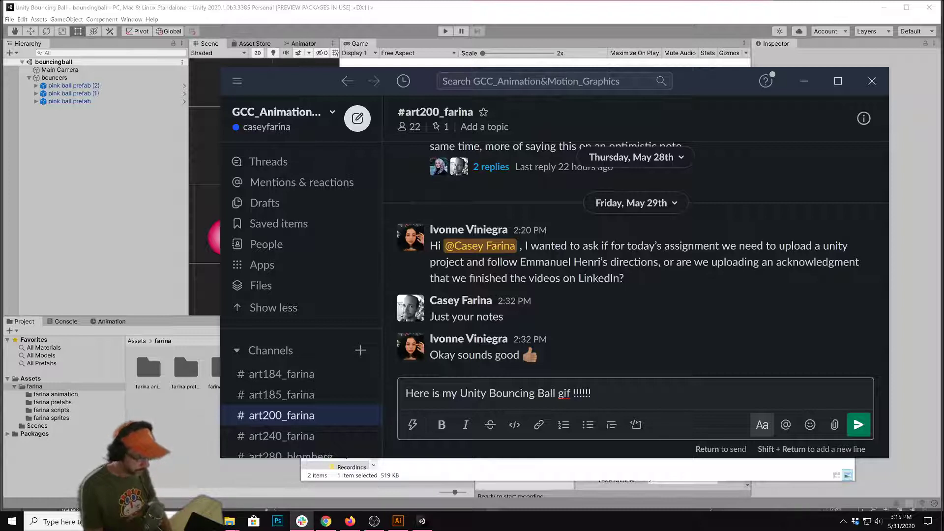
pyautogui.write('What')
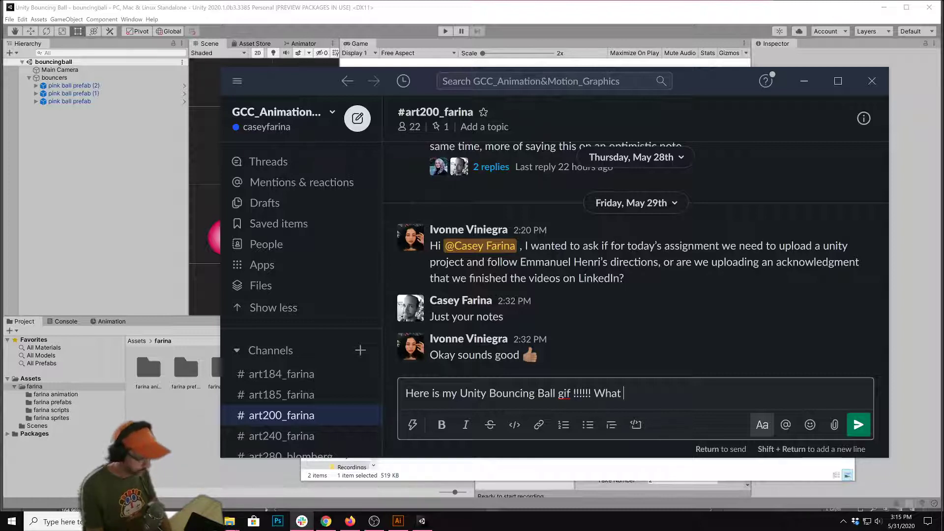
pyautogui.write(' do you gusys')
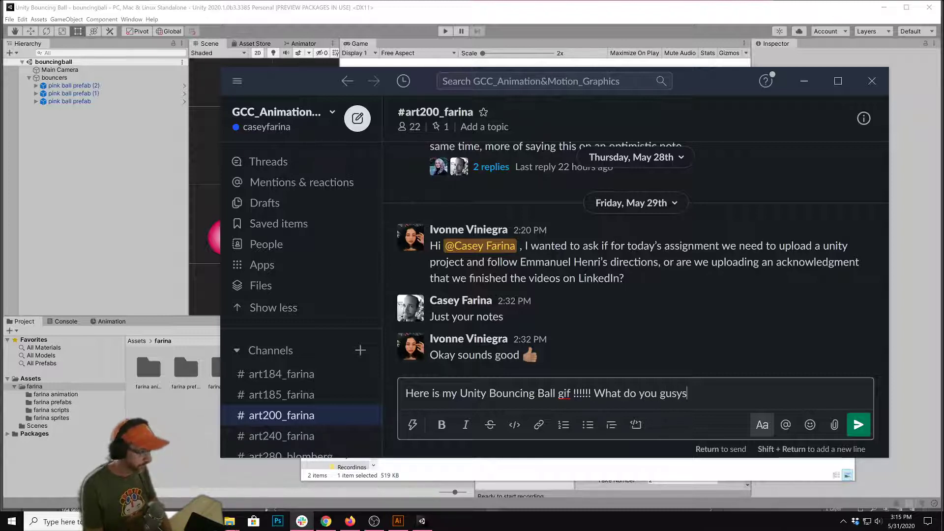
pyautogui.press('BackSpace')
pyautogui.press('BackSpace')
pyautogui.press('BackSpace')
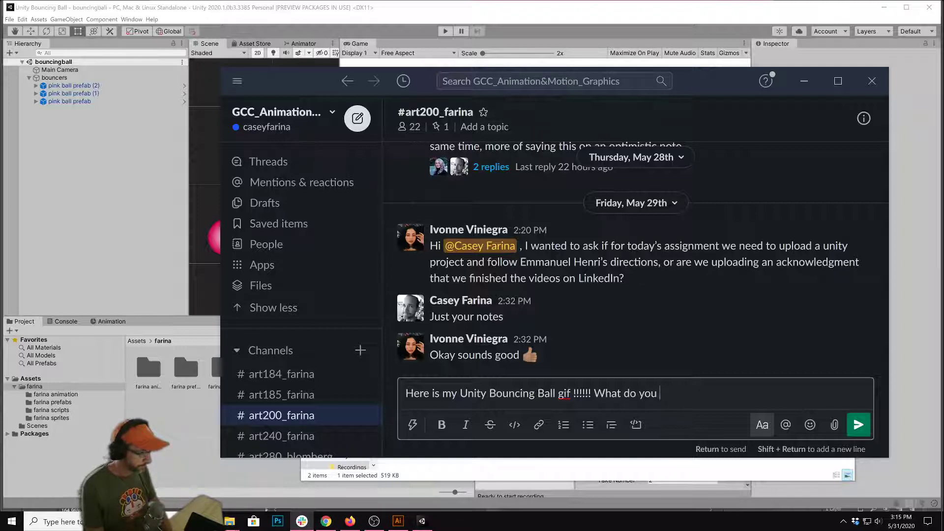
pyautogui.write('think?')
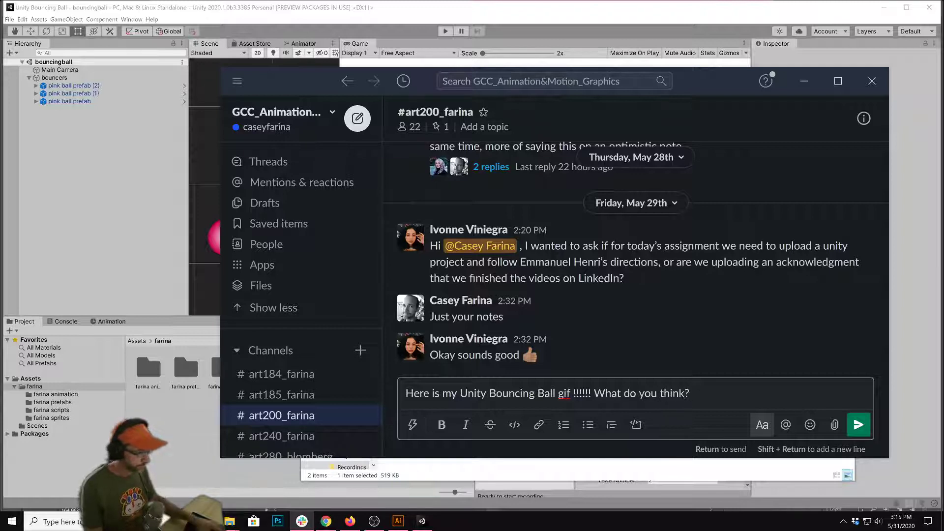
# Step: Attach a file from this computer and browse into the Q1_2019_creative folder
pyautogui.click(835, 426)
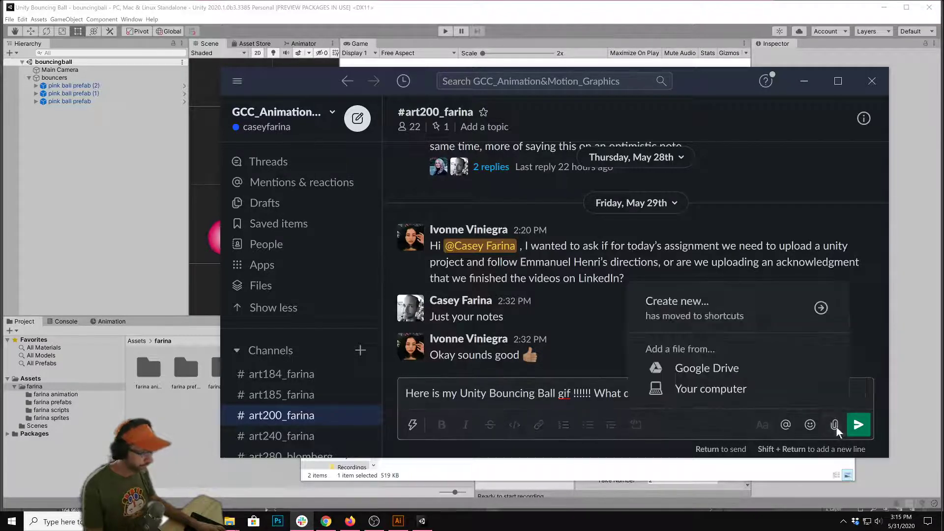
pyautogui.click(749, 390)
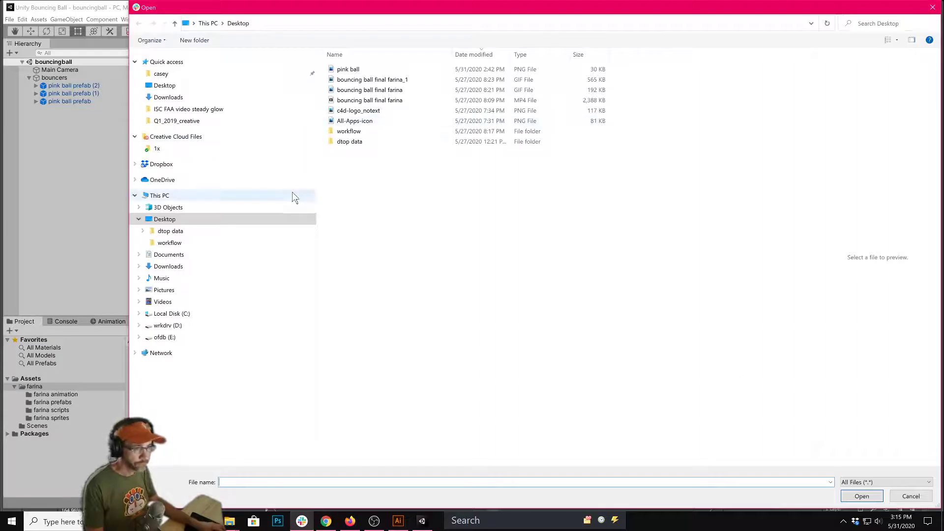
pyautogui.click(249, 219)
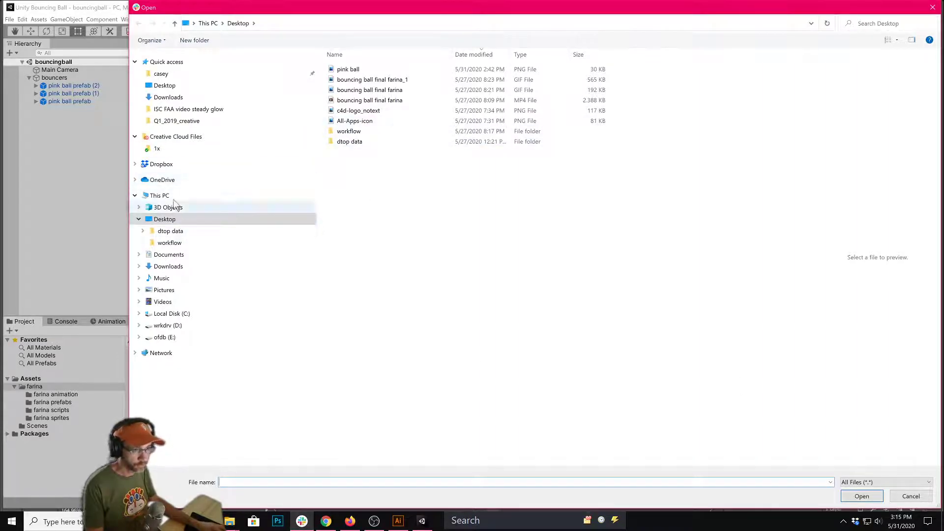
pyautogui.click(166, 123)
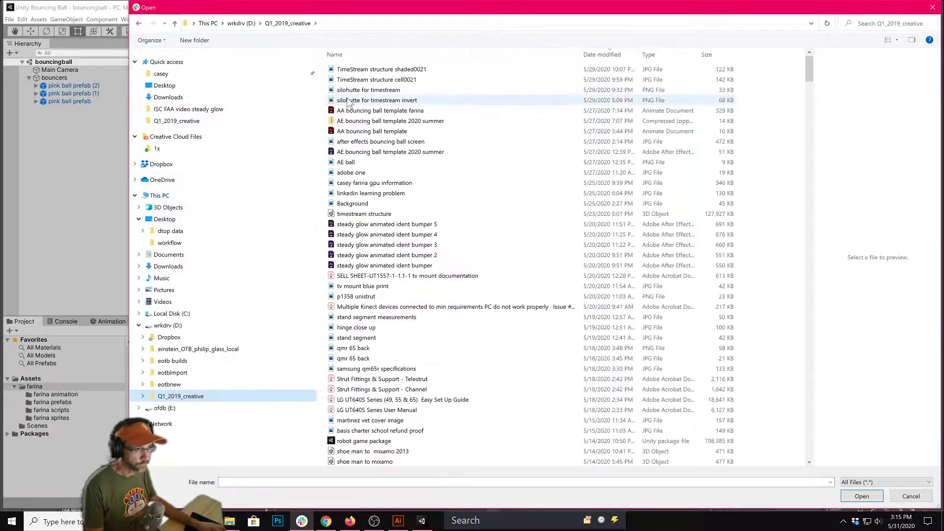
# Step: Open Unity Bouncing Ball\Recordings and attach gif_animation_001
pyautogui.scroll(-15, 393, 344)
pyautogui.scroll(-20, 380, 417)
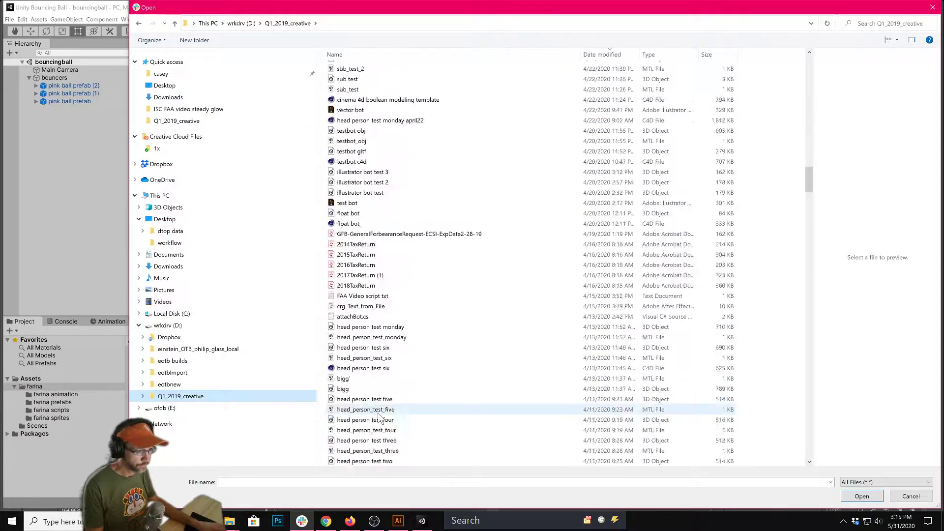
pyautogui.scroll(-20, 381, 413)
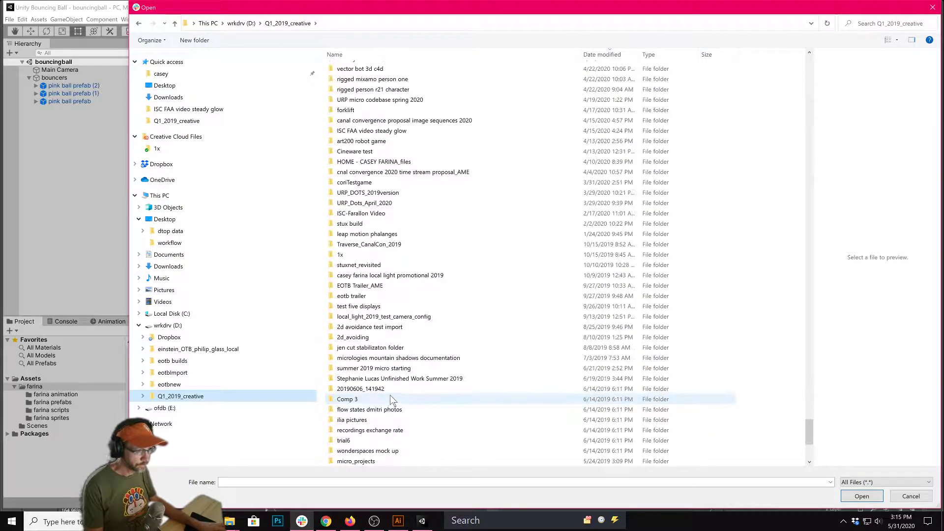
pyautogui.scroll(-15, 387, 402)
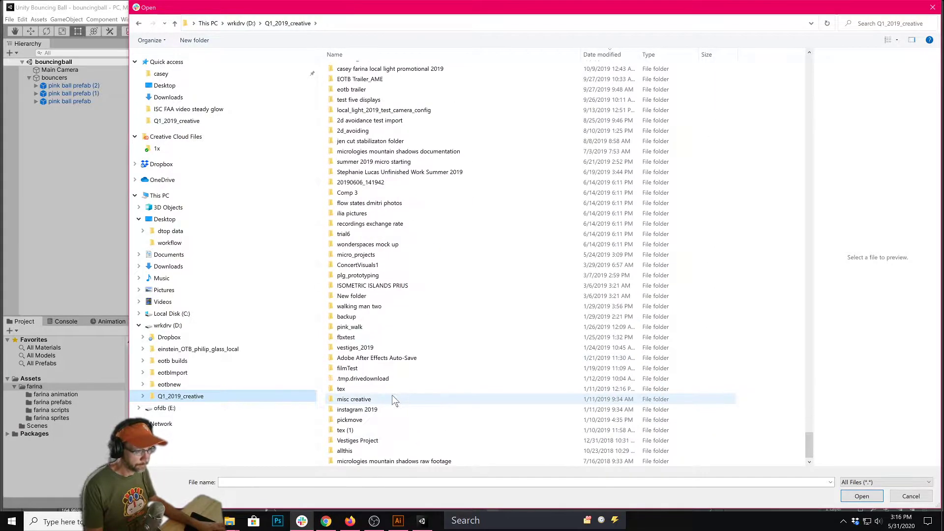
pyautogui.scroll(10, 384, 355)
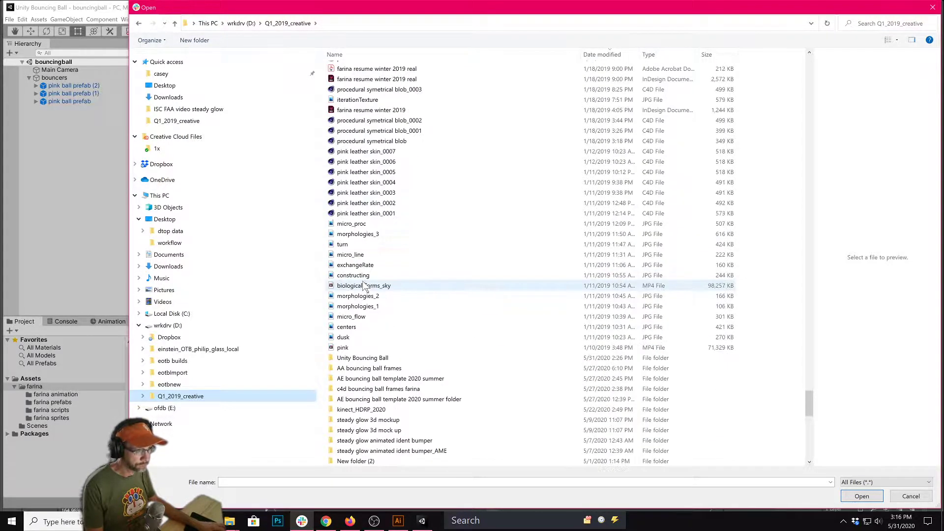
pyautogui.doubleClick(374, 359)
pyautogui.doubleClick(386, 120)
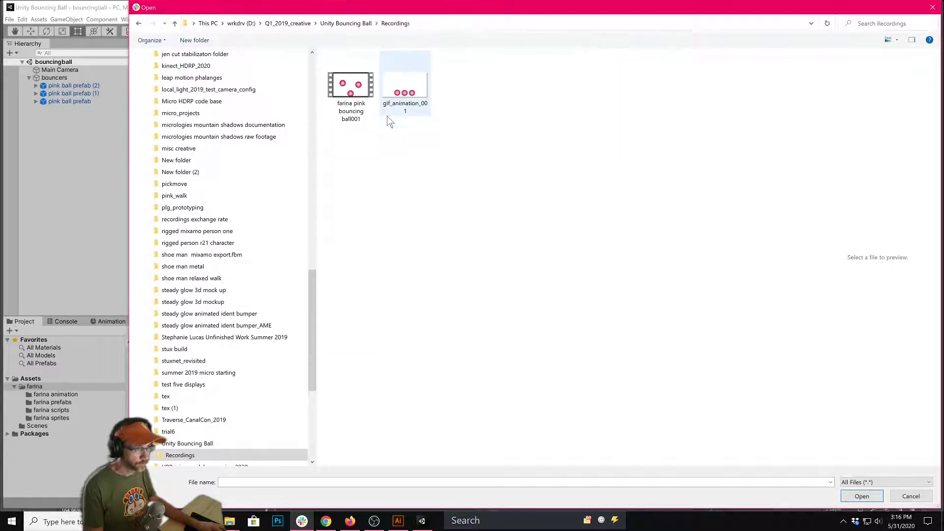
pyautogui.click(423, 112)
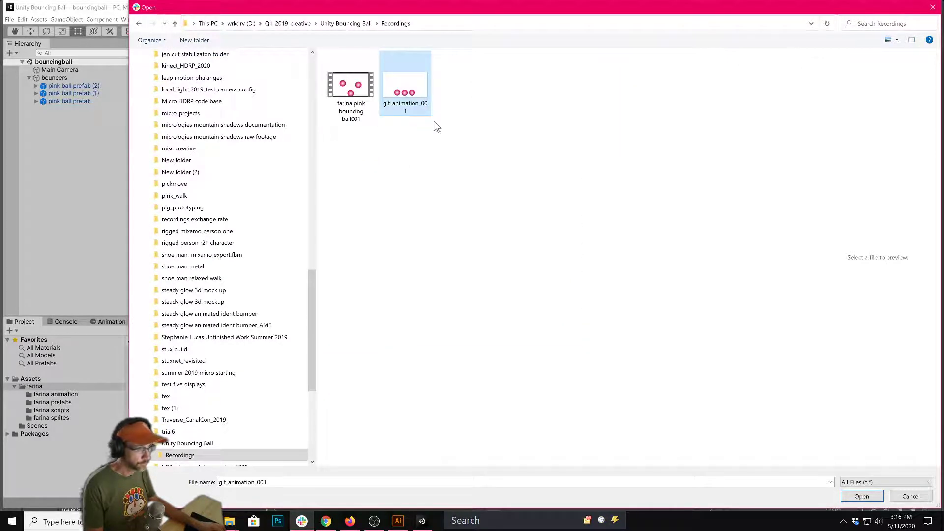
pyautogui.click(875, 495)
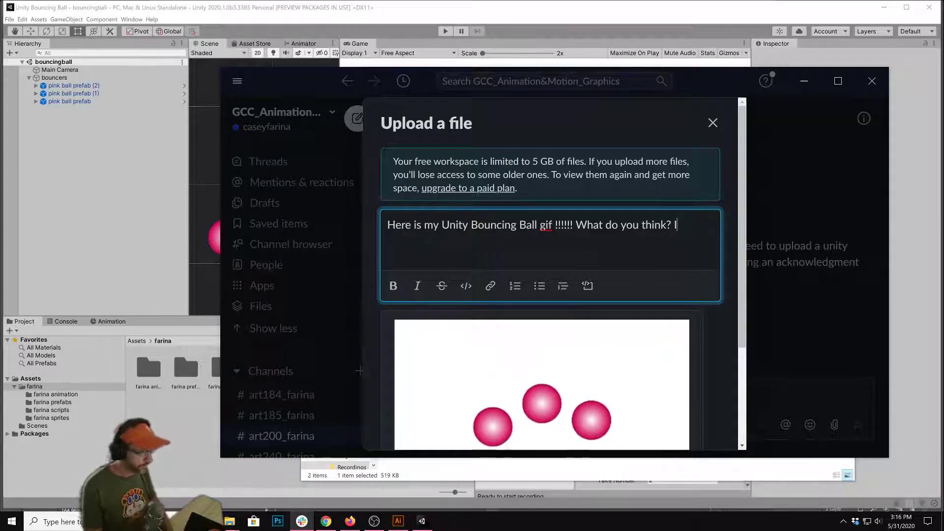
# Step: Add 'Is it' to the gif caption and scroll through the upload dialog's options
pyautogui.write('s it')
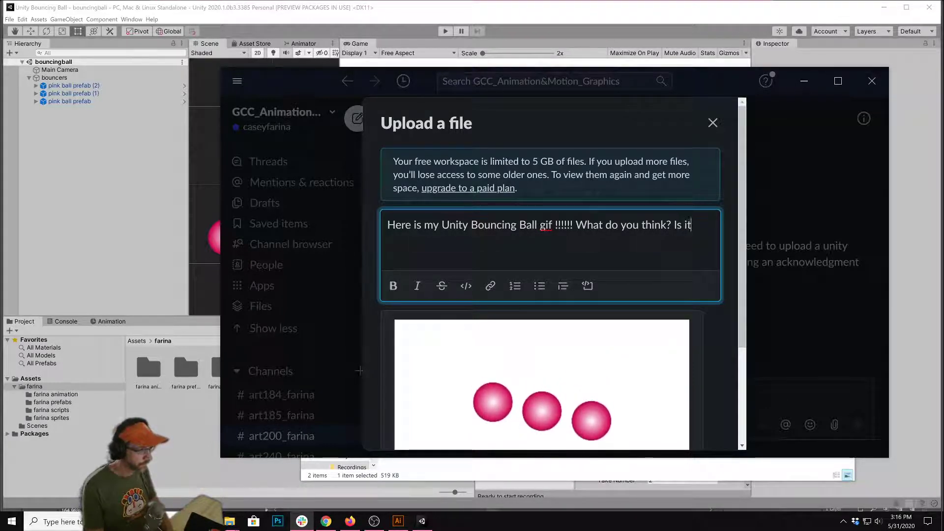
pyautogui.scroll(-2, 468, 263)
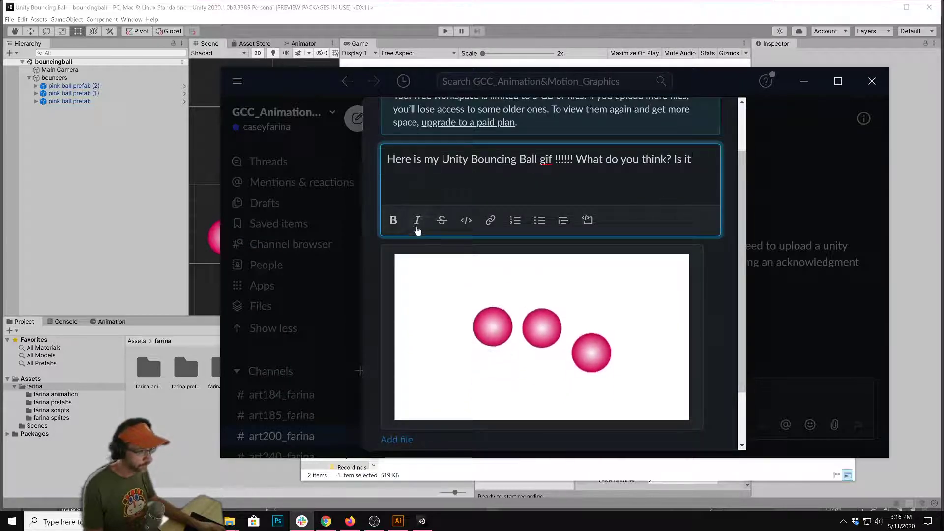
pyautogui.scroll(-2, 531, 320)
pyautogui.scroll(4, 523, 438)
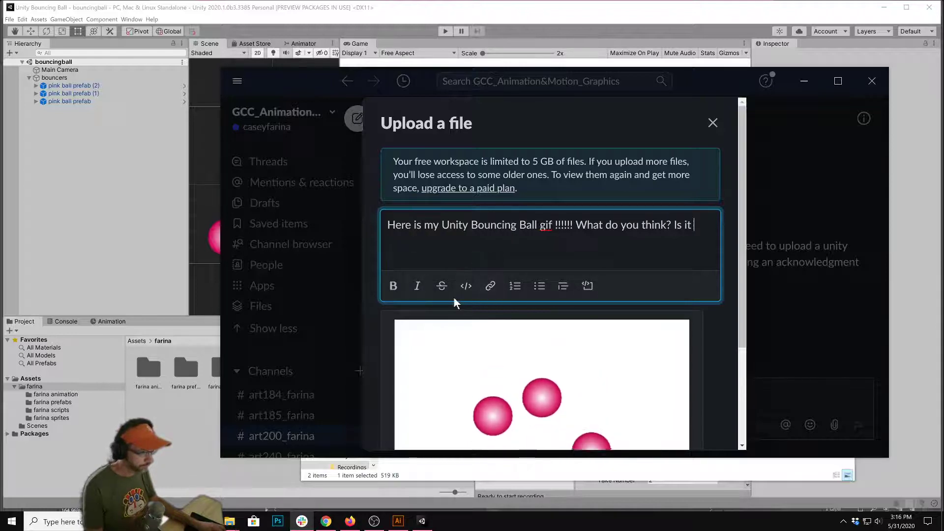
pyautogui.scroll(-3, 544, 288)
pyautogui.scroll(3, 563, 384)
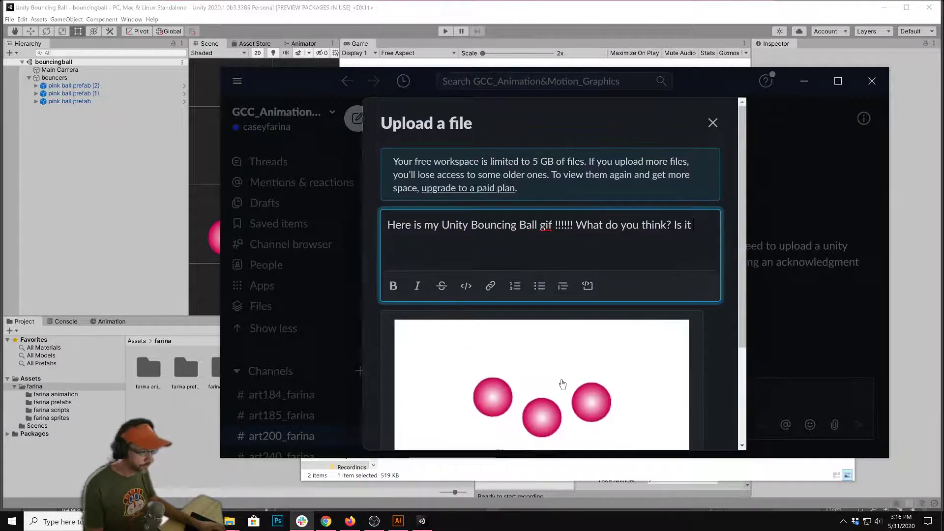
pyautogui.scroll(-3, 563, 384)
pyautogui.scroll(3, 561, 379)
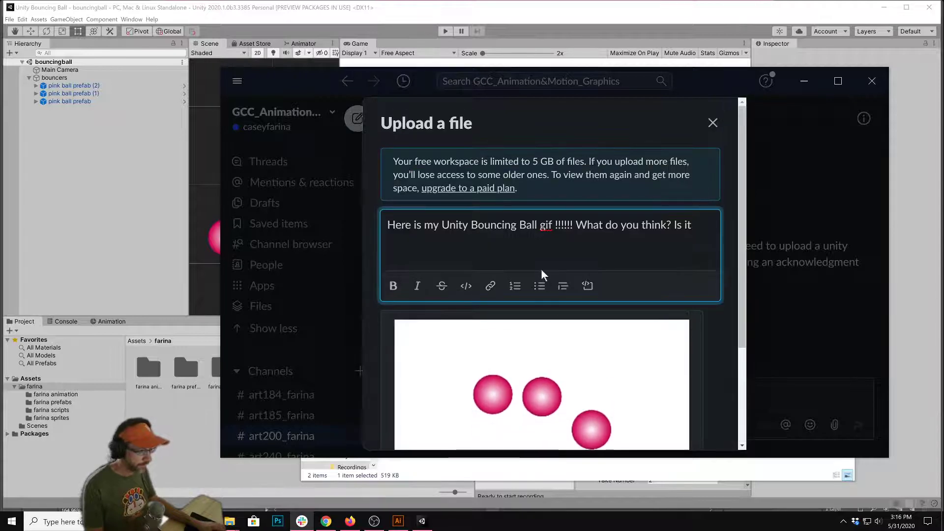
pyautogui.scroll(-3, 541, 275)
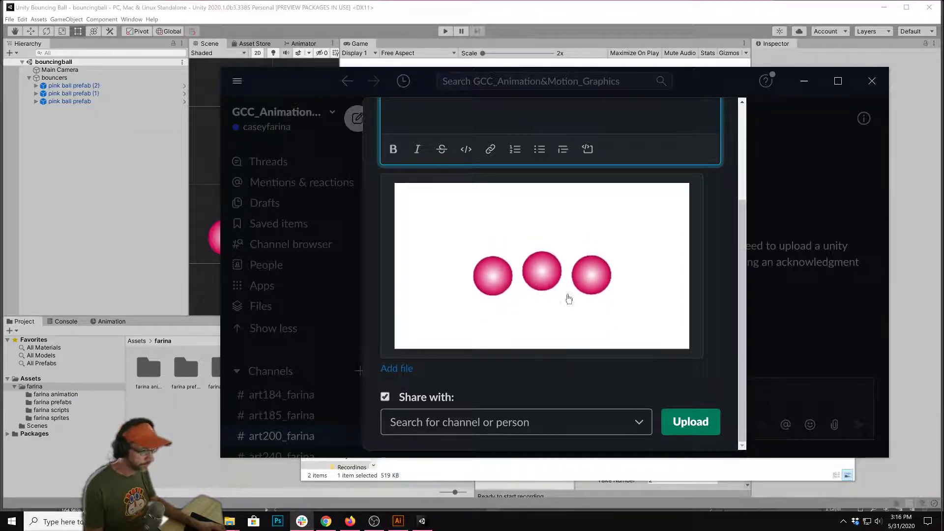
# Step: Upload the gif to #art200_farina and delete the stray 's' from the message box
pyautogui.click(691, 432)
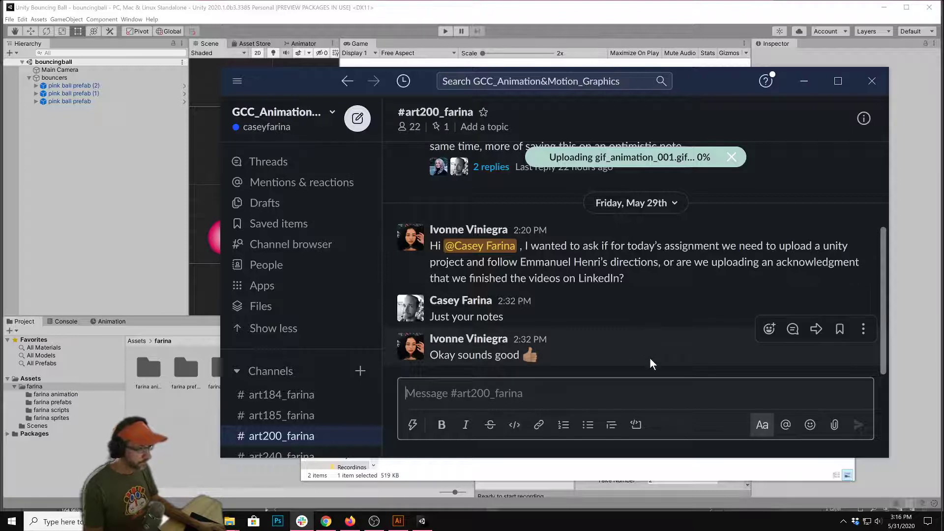
pyautogui.write('s')
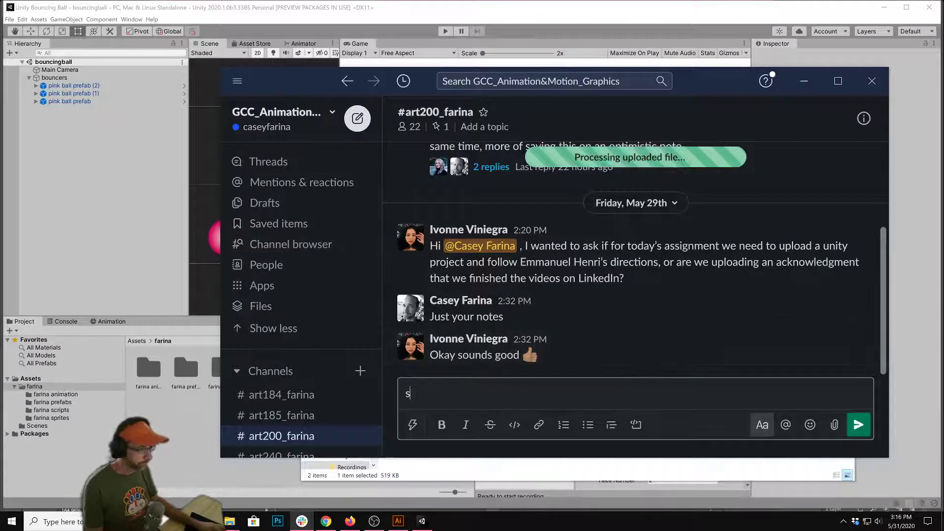
pyautogui.press('BackSpace')
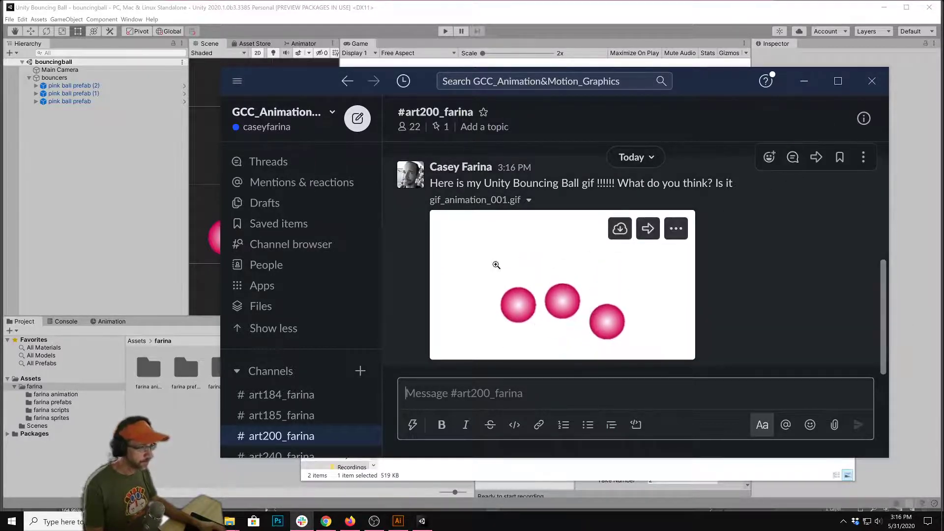
# Step: Minimize Slack, return to Unity, and widen the Scene view to fit all three balls
pyautogui.click(804, 81)
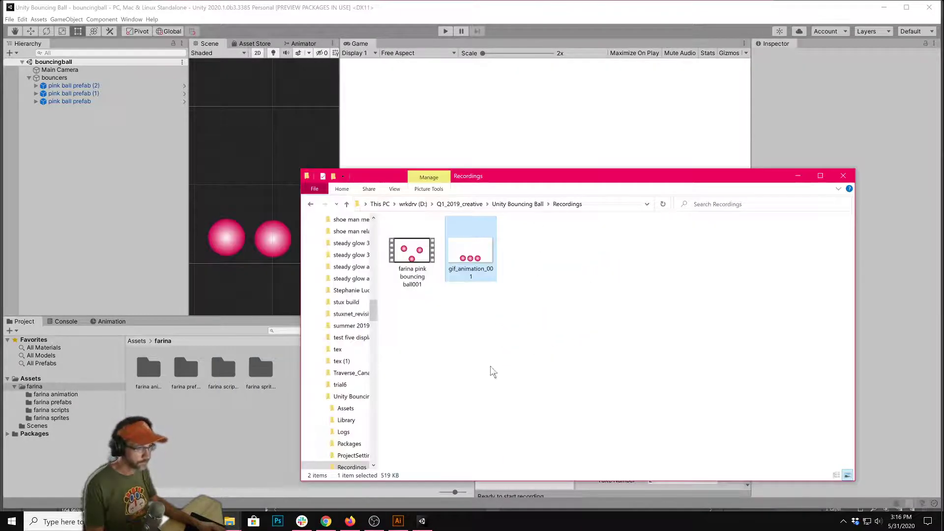
pyautogui.click(211, 401)
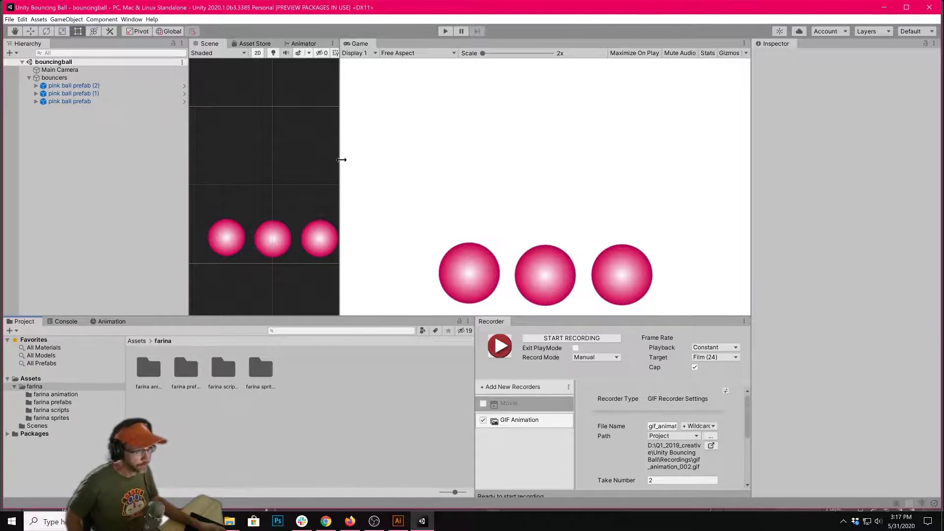
pyautogui.moveTo(341, 158); pyautogui.dragTo(427, 183)
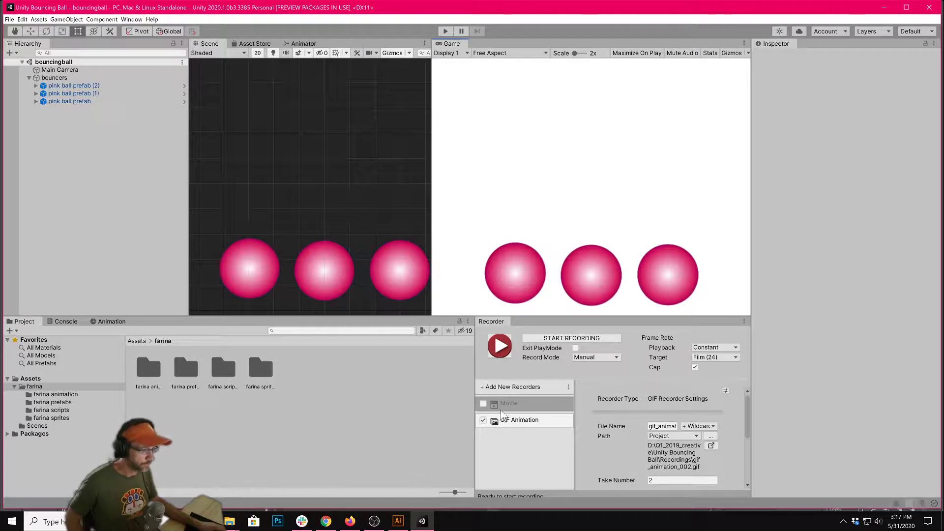
# Step: Turn off the GIF Animation recorder, re-enable the Movie recorder showing its MP4 settings, then bring up OBS
pyautogui.click(483, 421)
pyautogui.click(483, 421)
pyautogui.click(483, 403)
pyautogui.click(521, 403)
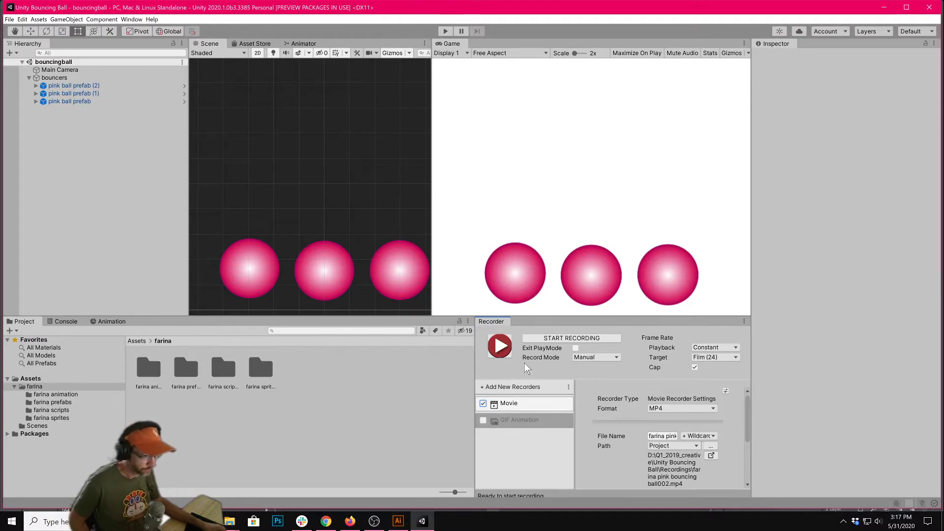
pyautogui.click(374, 522)
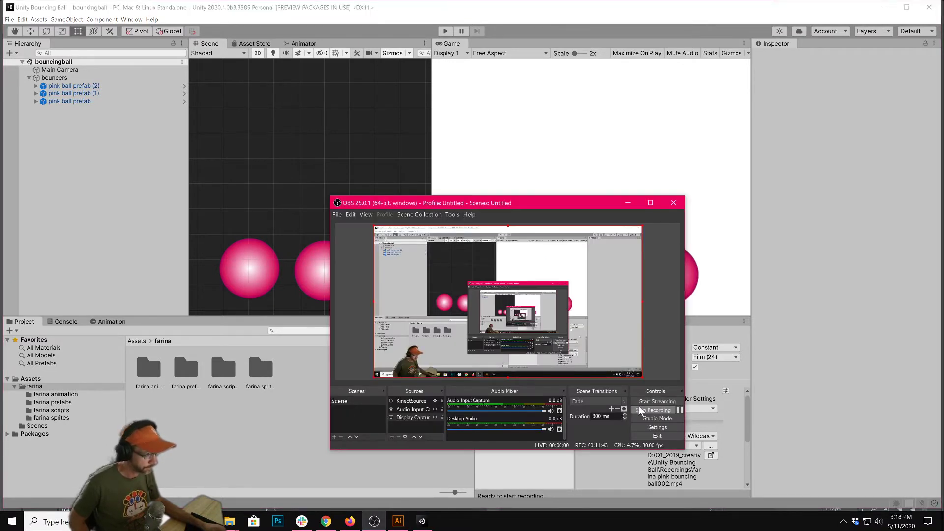